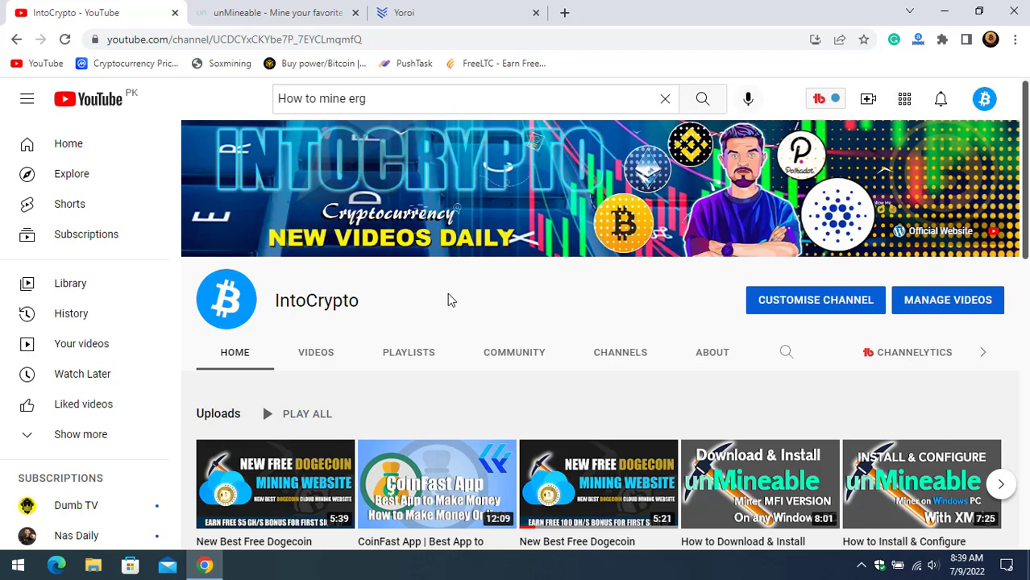
# Step: Leave the IntoCrypto YouTube channel page for the unMineable coins page in Chrome
pyautogui.scroll(-1, 449, 299)
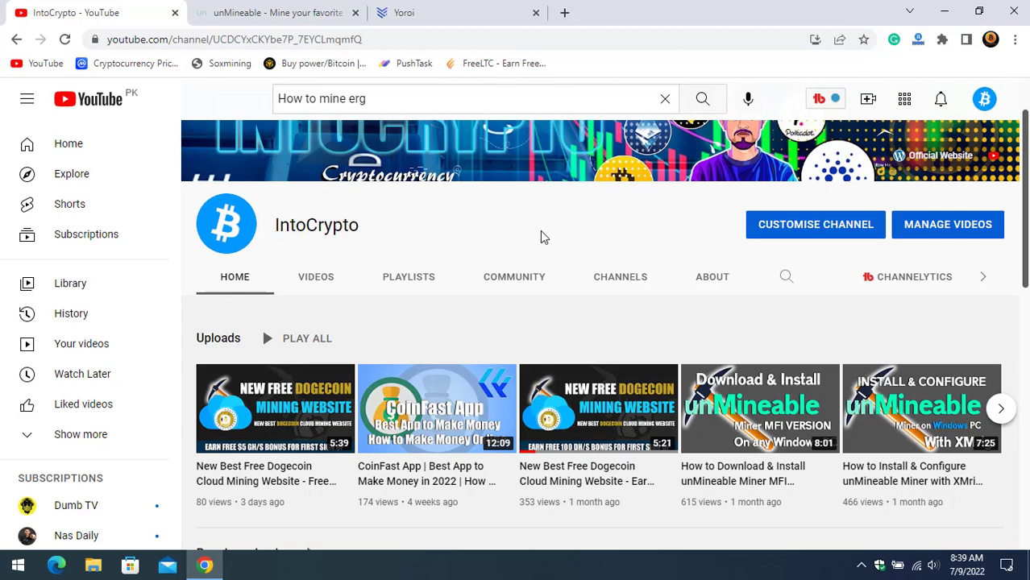
pyautogui.scroll(1, 541, 236)
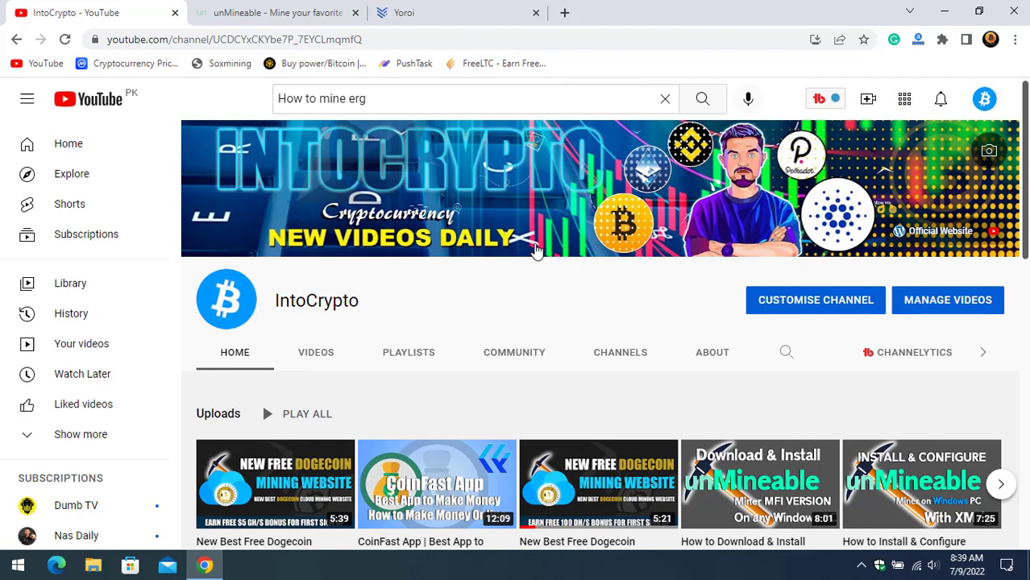
pyautogui.click(216, 9)
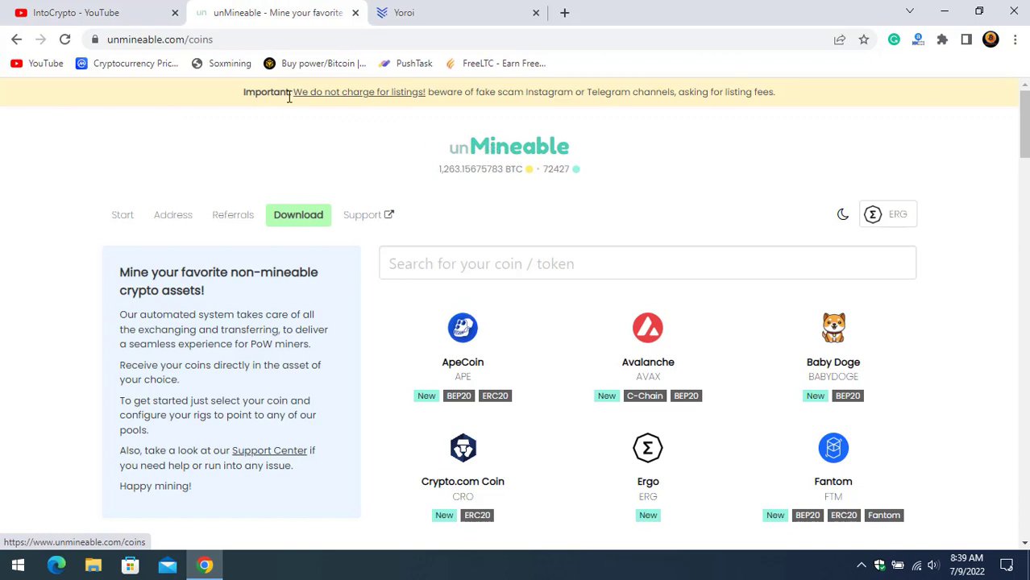
# Step: Scroll the unMineable coins list to find Ergo, then switch to the Yoroi receive page
pyautogui.scroll(-1, 601, 179)
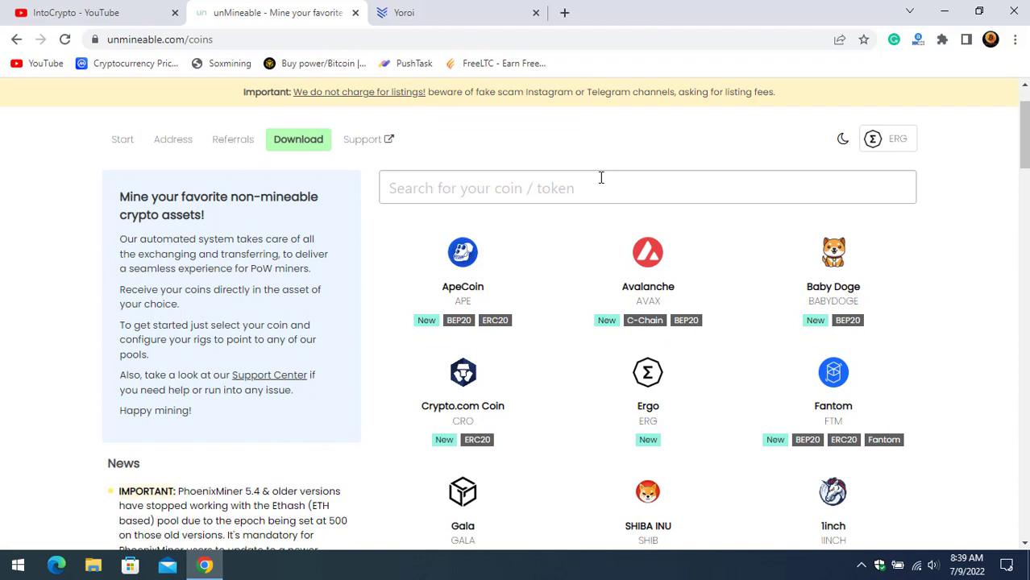
pyautogui.scroll(1, 600, 179)
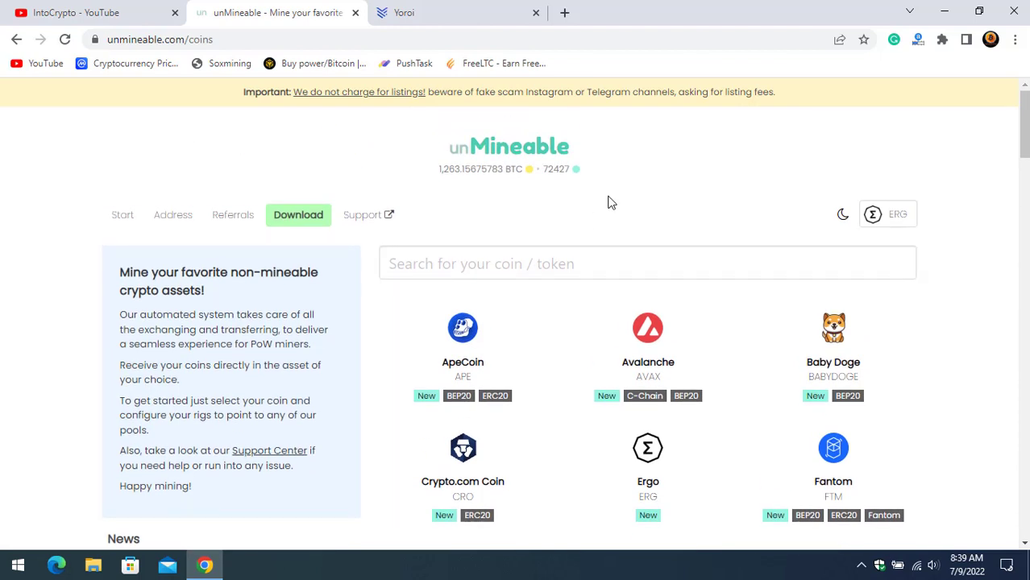
pyautogui.scroll(-2, 775, 225)
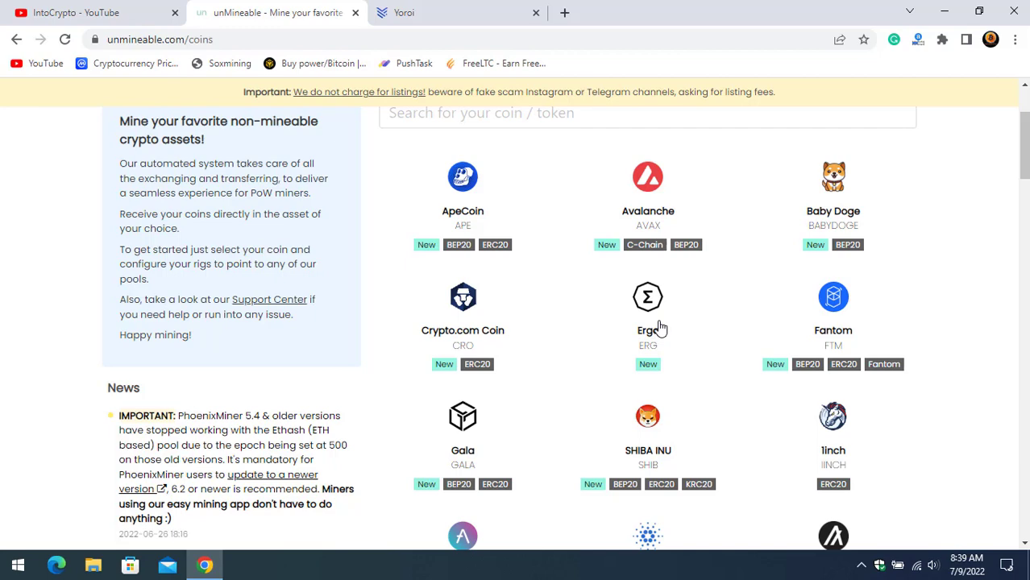
pyautogui.scroll(1, 659, 326)
pyautogui.scroll(-1, 652, 314)
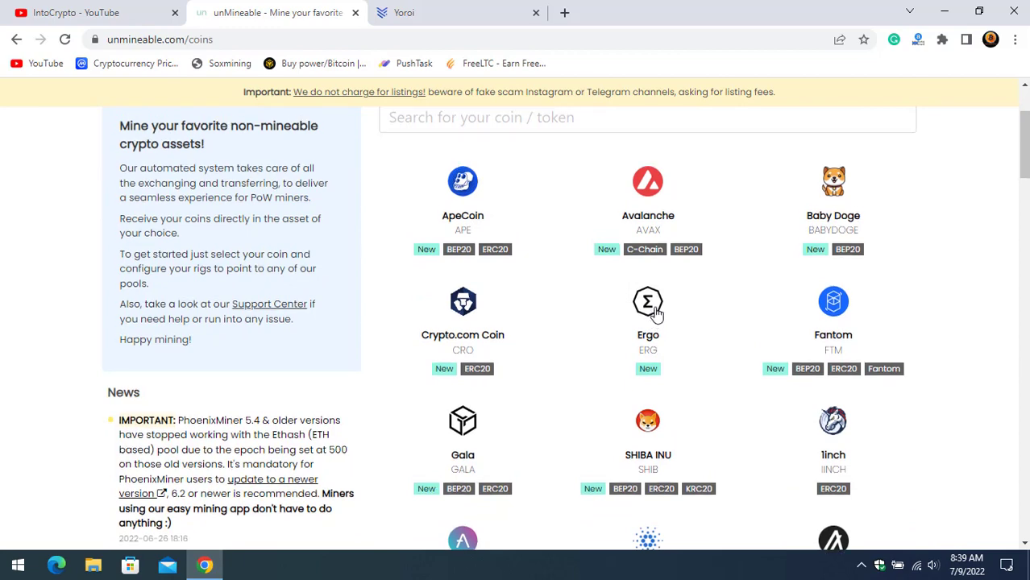
pyautogui.scroll(1, 651, 312)
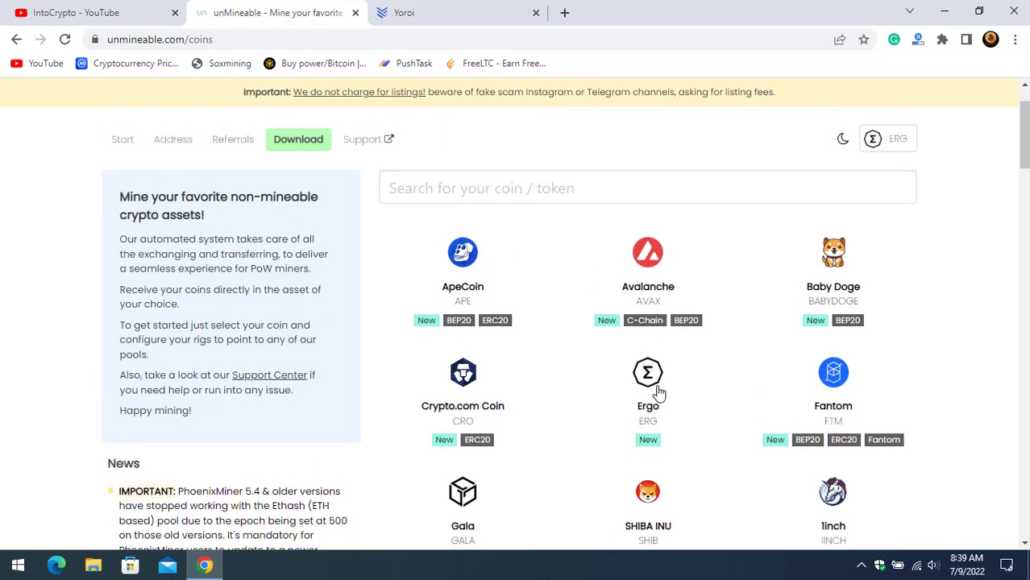
pyautogui.scroll(1, 838, 386)
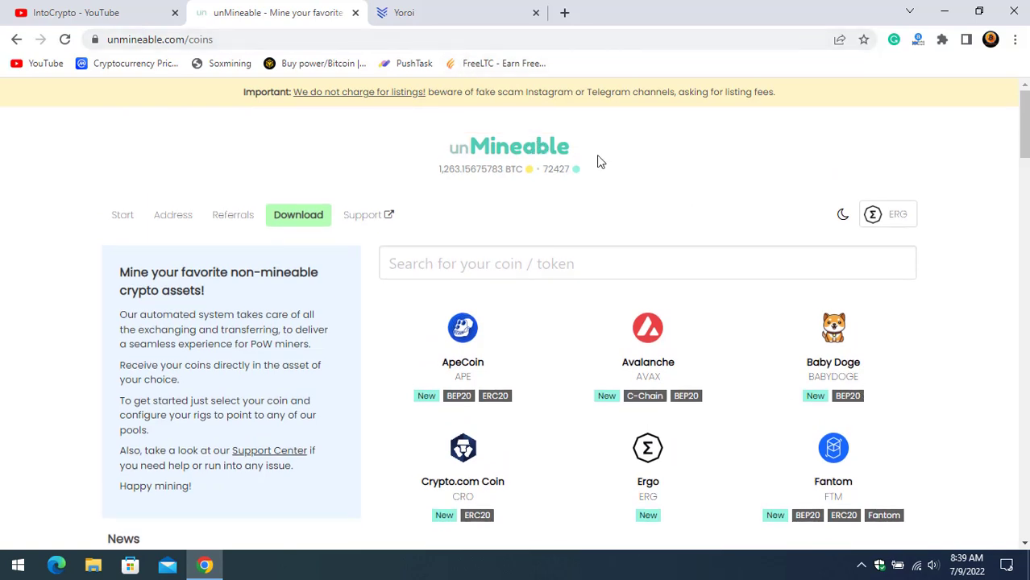
pyautogui.click(425, 10)
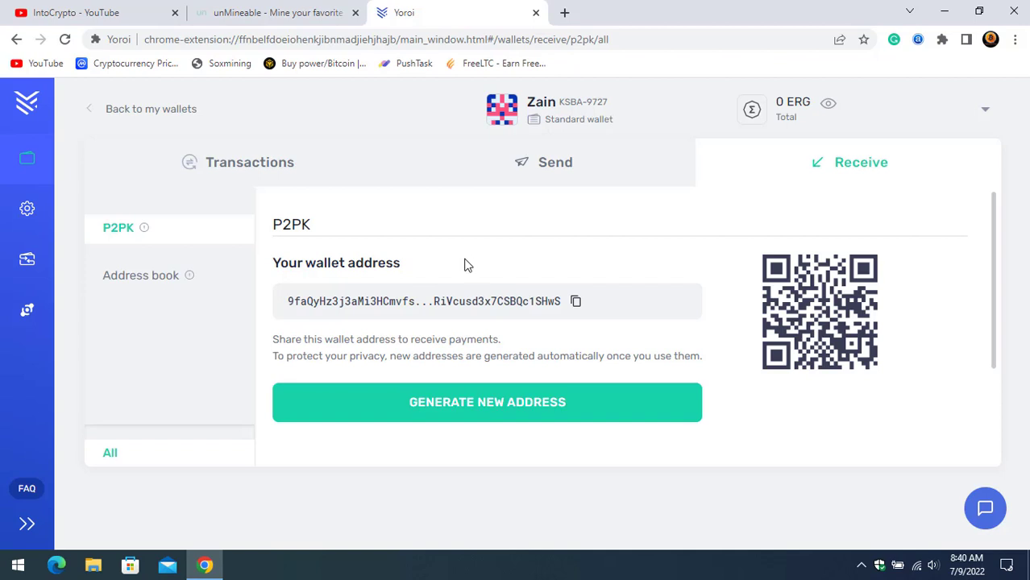
# Step: Minimize Chrome, create a 'New folder' on the desktop, and bring up Windows Security
pyautogui.click(342, 14)
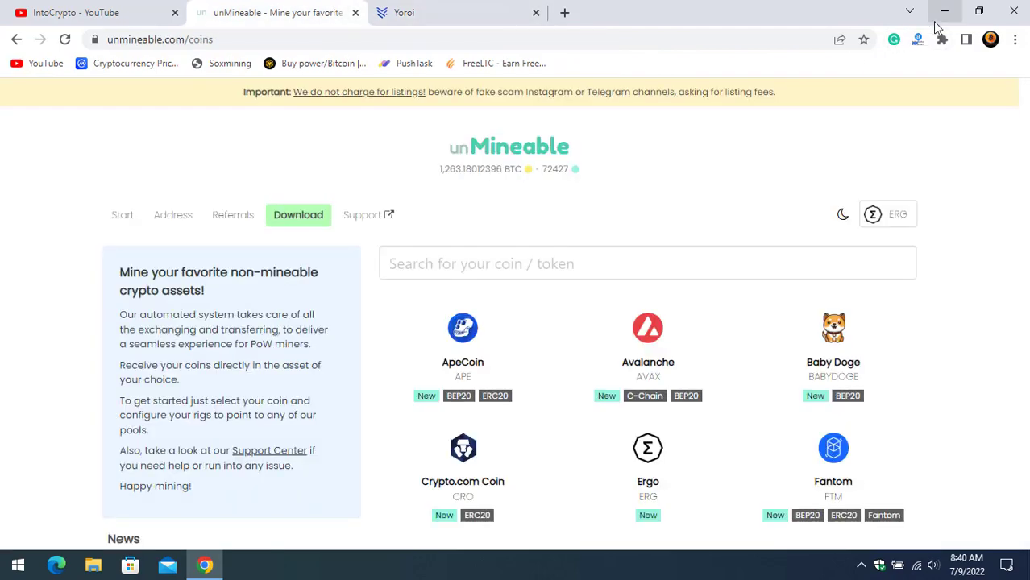
pyautogui.click(941, 20)
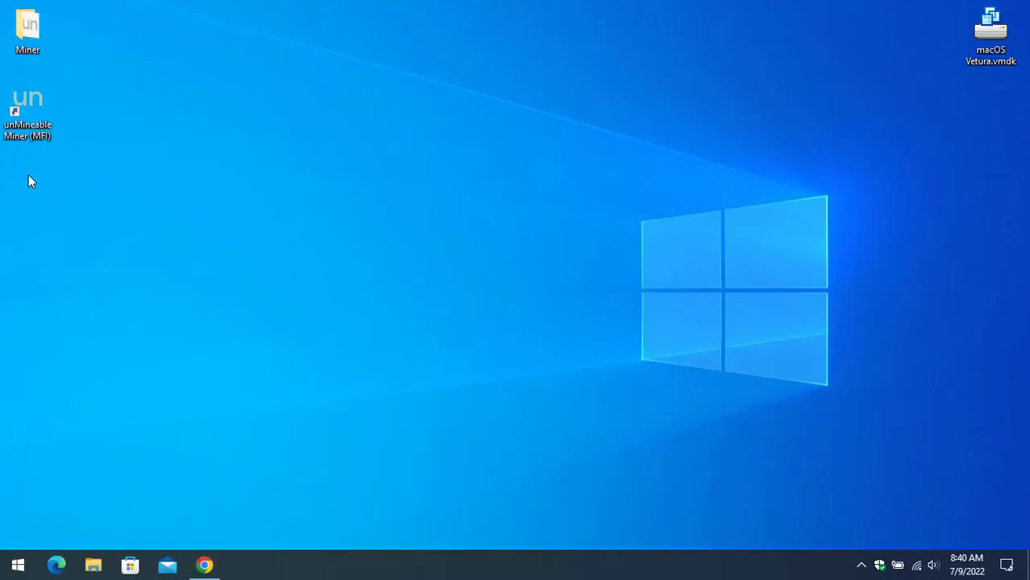
pyautogui.rightClick(28, 177)
pyautogui.click(254, 320)
pyautogui.press('Return')
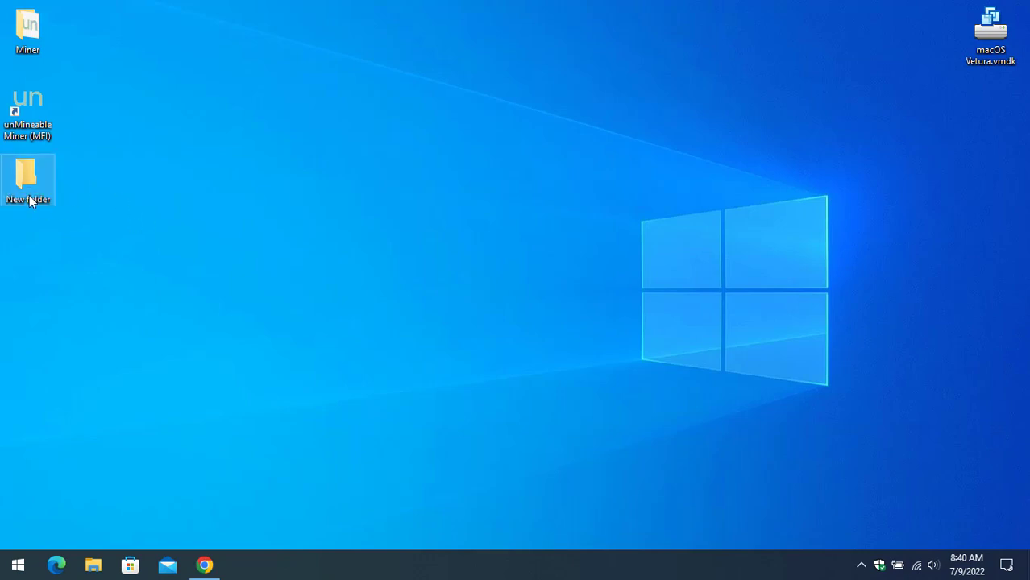
pyautogui.click(879, 566)
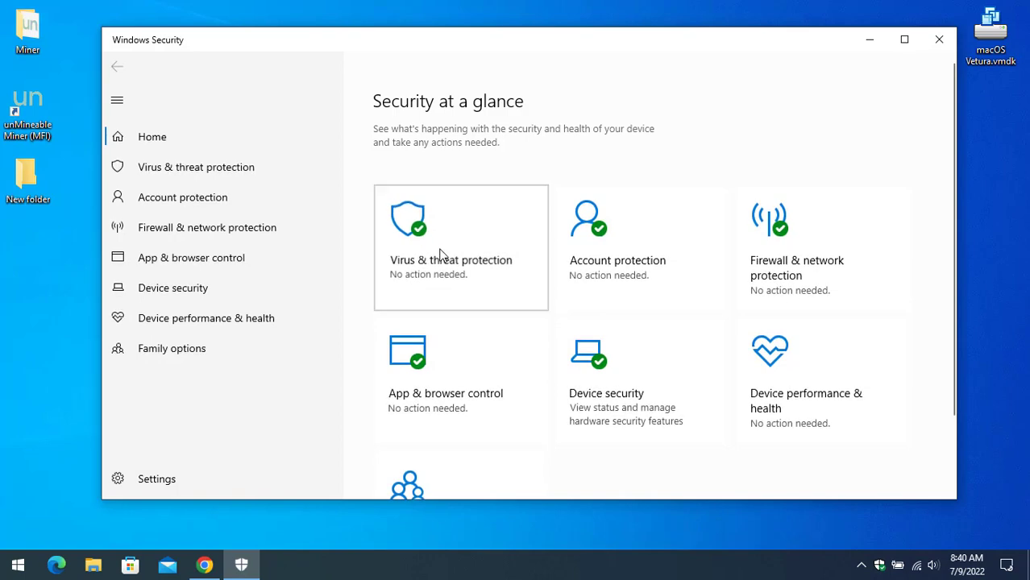
# Step: Go to the Virus & threat protection settings in Windows Security
pyautogui.click(441, 254)
pyautogui.scroll(-3, 448, 257)
pyautogui.scroll(-2, 427, 278)
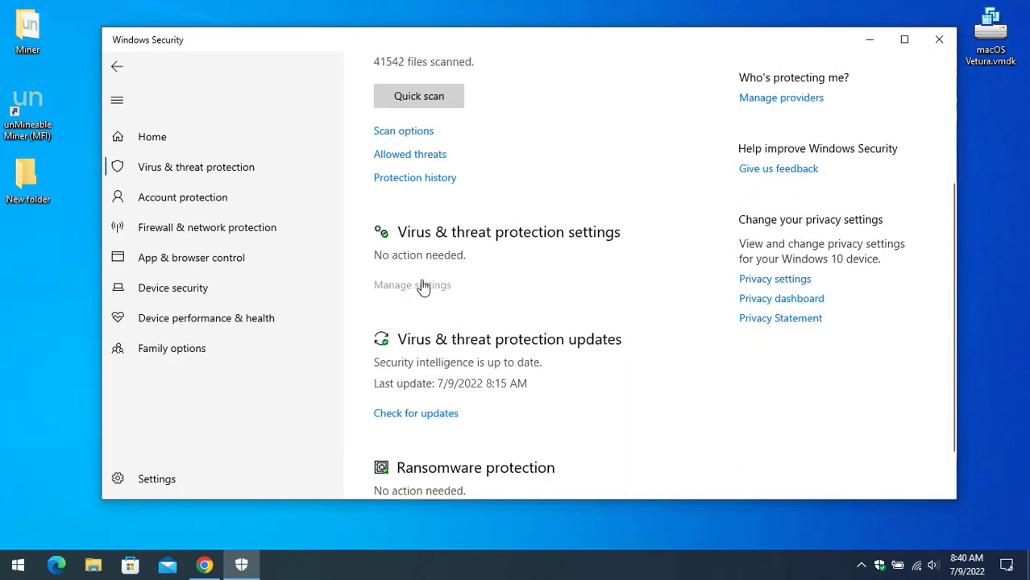
pyautogui.click(423, 286)
pyautogui.scroll(-5, 421, 286)
pyautogui.scroll(-3, 423, 281)
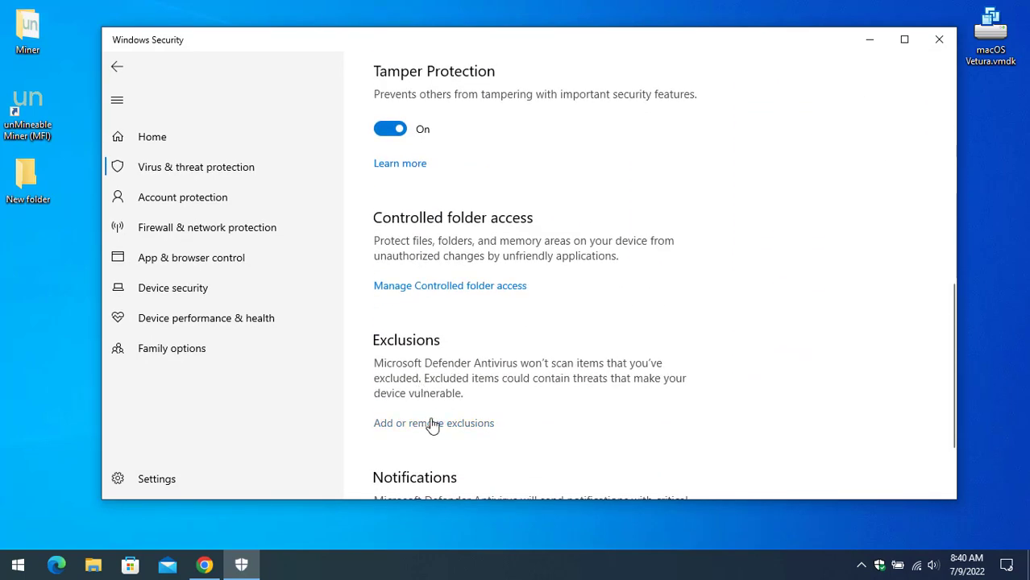
pyautogui.scroll(3, 439, 430)
pyautogui.scroll(1, 439, 429)
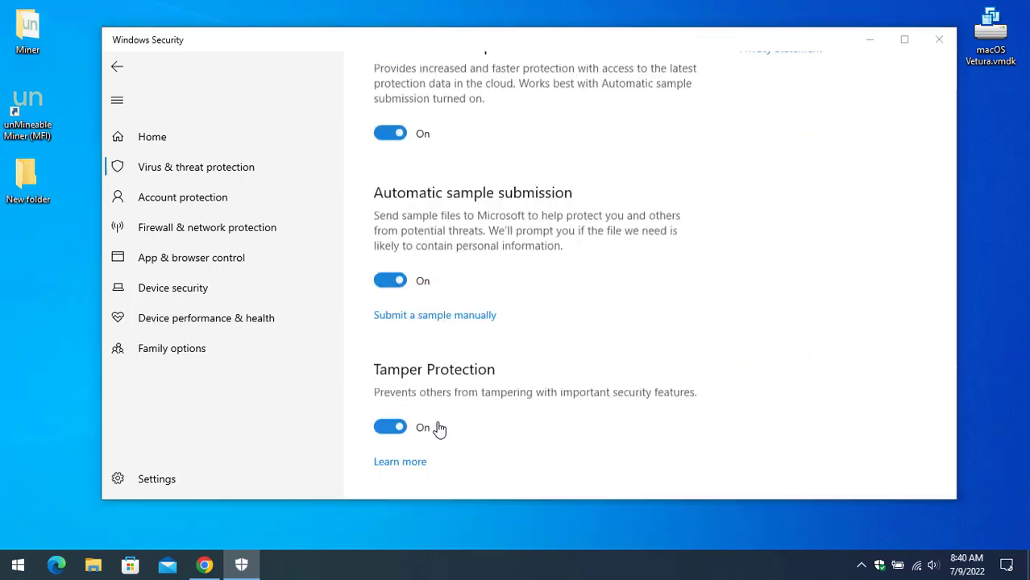
# Step: Add Desktop\New folder as a Defender folder exclusion and close Windows Security
pyautogui.click(506, 216)
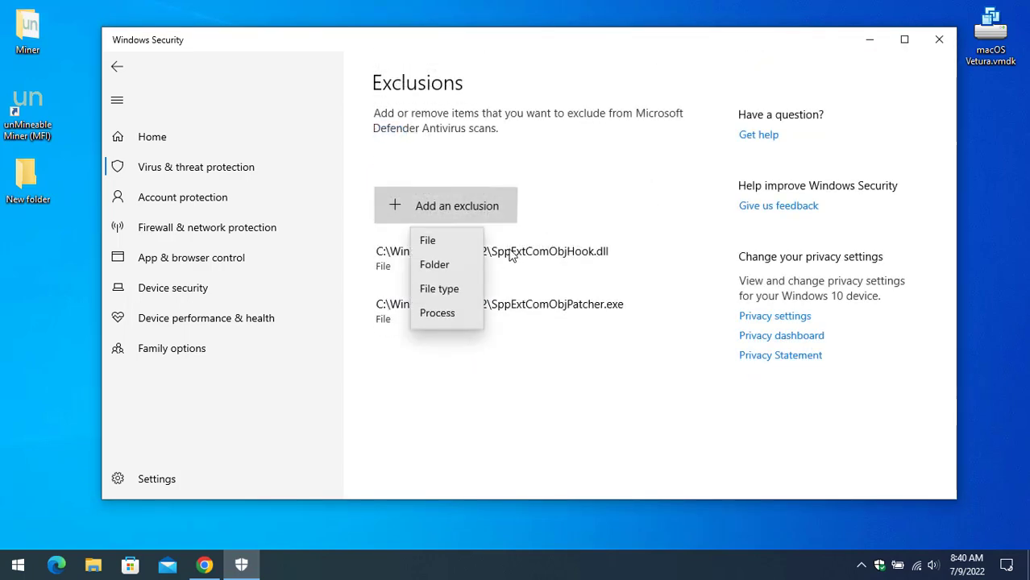
pyautogui.click(466, 263)
pyautogui.click(192, 174)
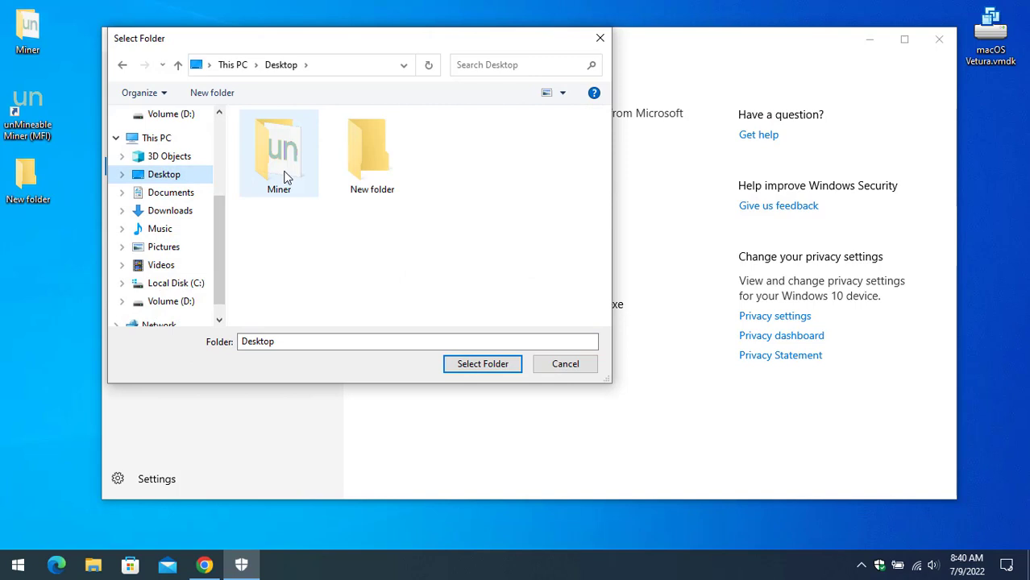
pyautogui.click(359, 170)
pyautogui.doubleClick(360, 171)
pyautogui.click(504, 365)
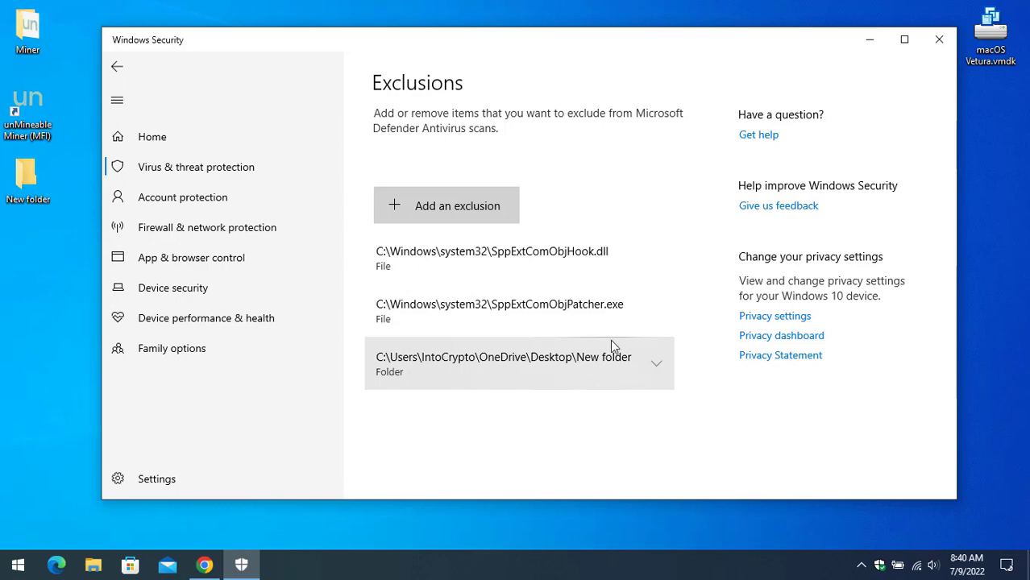
pyautogui.click(938, 40)
# Step: Send the MFI Version miner download from unMineable's download page to the download manager
pyautogui.click(203, 565)
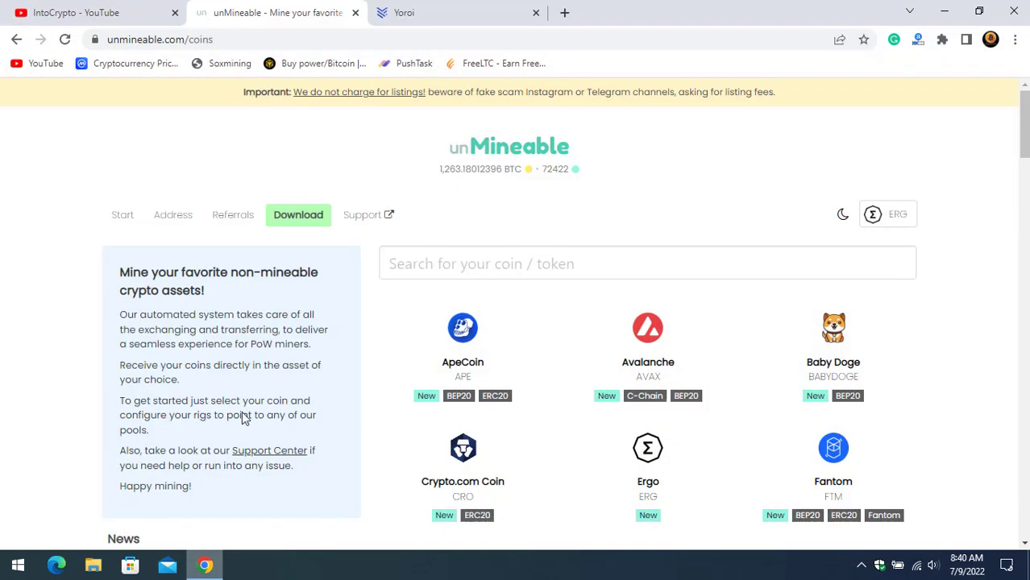
pyautogui.click(295, 211)
pyautogui.scroll(-4, 338, 258)
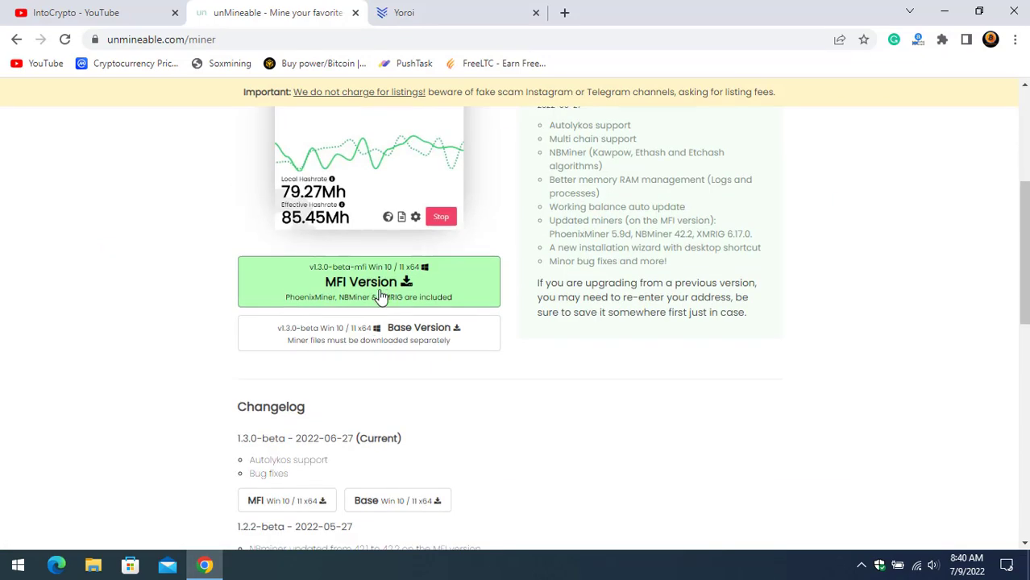
pyautogui.rightClick(382, 282)
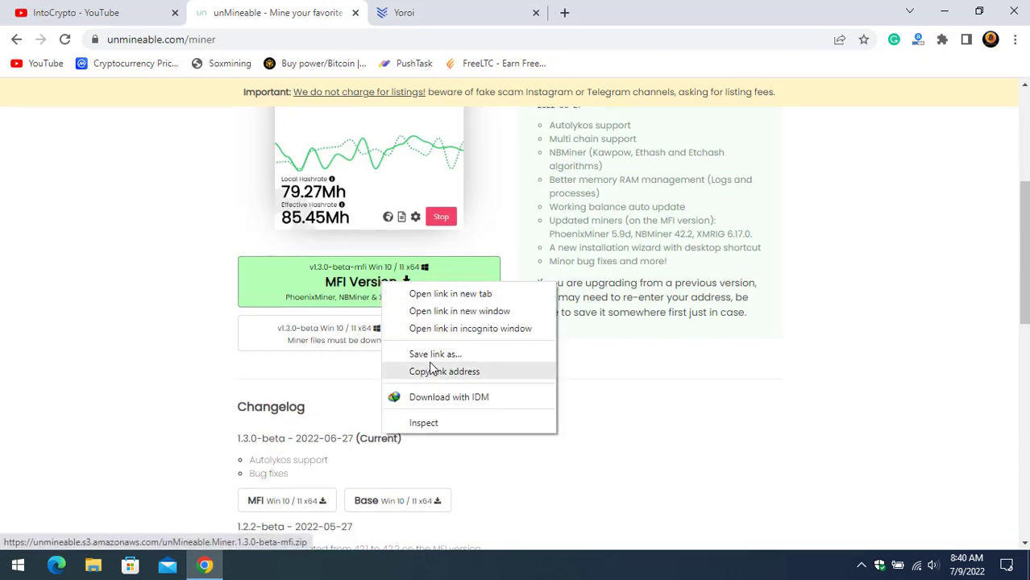
pyautogui.click(456, 401)
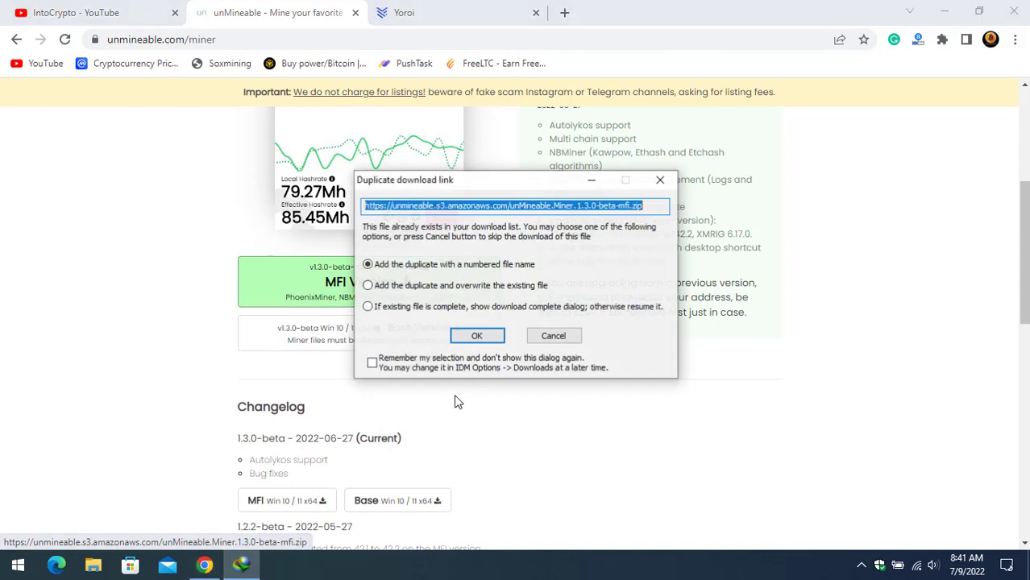
# Step: Save unMineable.Miner.1.3.0-beta-mfi.zip into Desktop\New folder and start the download
pyautogui.click(477, 336)
pyautogui.click(638, 260)
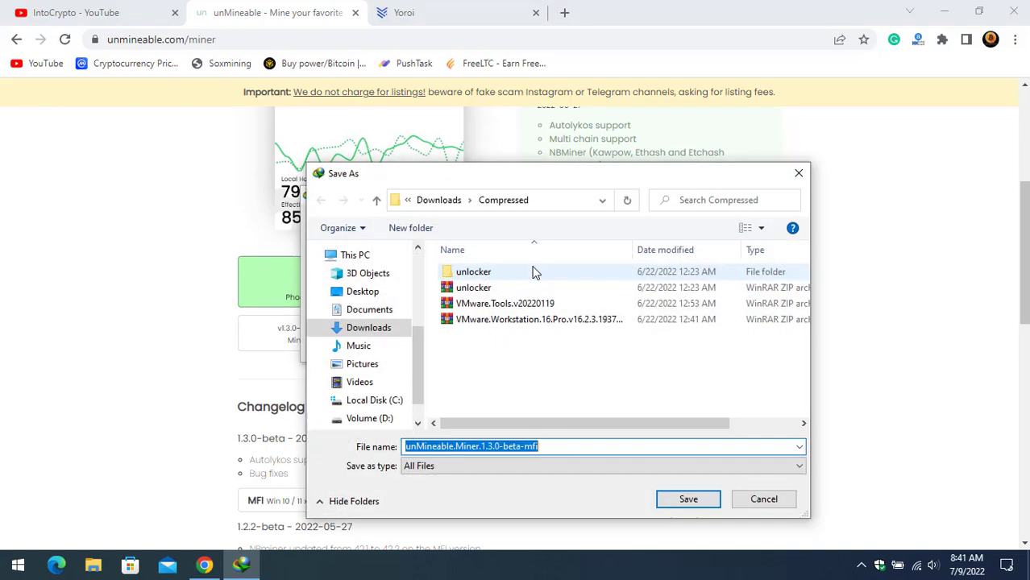
pyautogui.click(365, 294)
pyautogui.doubleClick(555, 300)
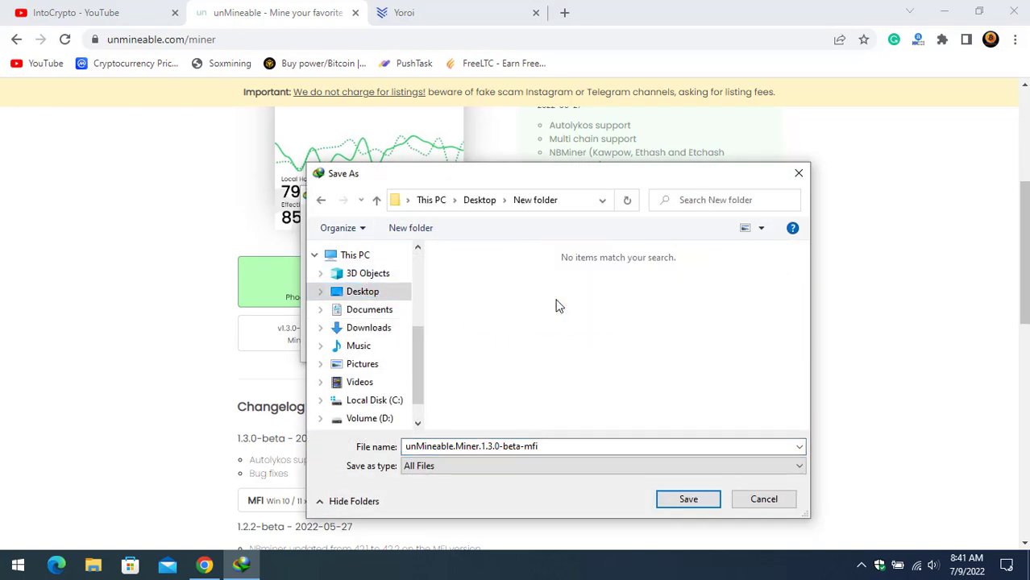
pyautogui.click(687, 497)
pyautogui.click(530, 352)
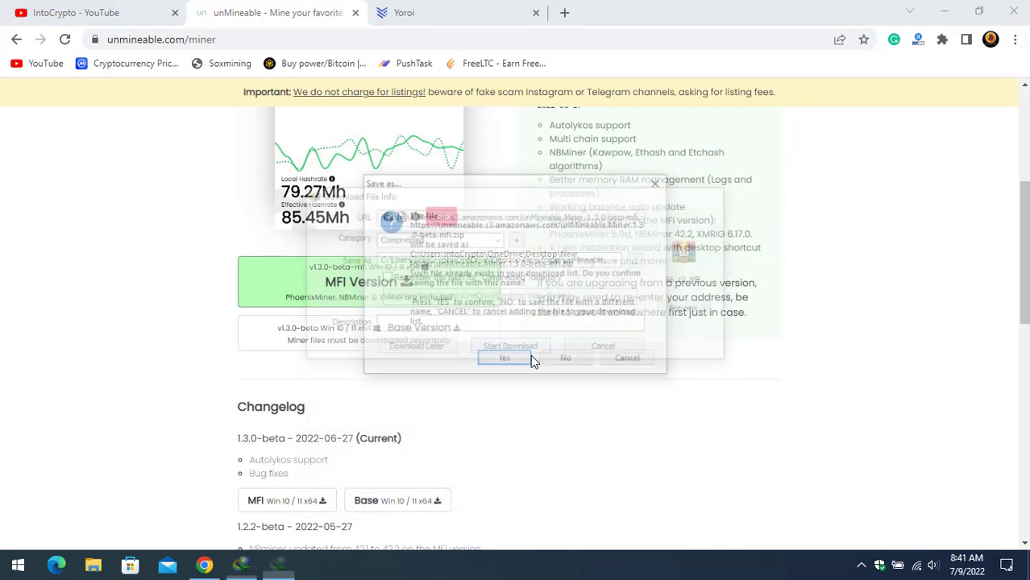
pyautogui.click(524, 359)
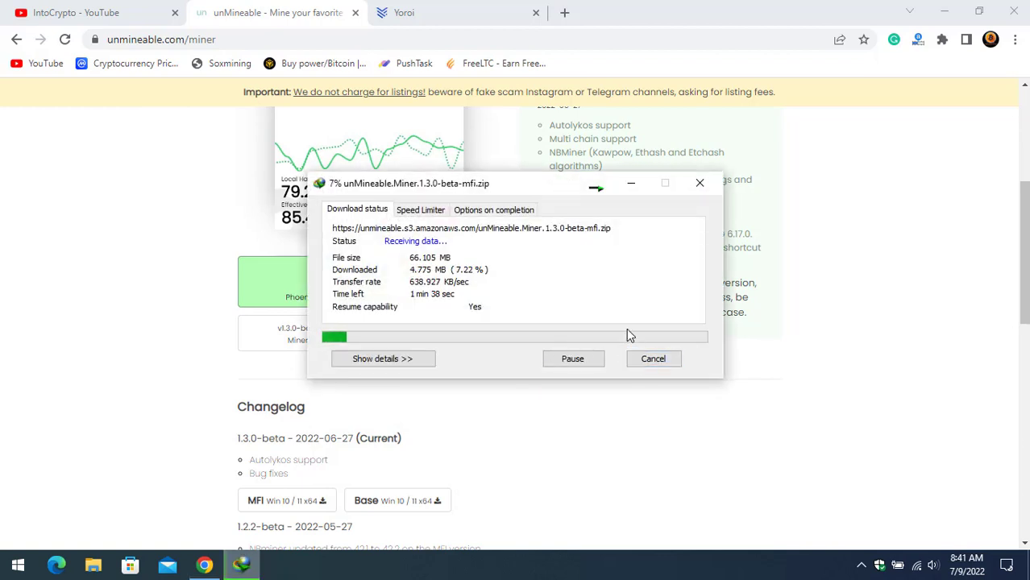
pyautogui.click(653, 364)
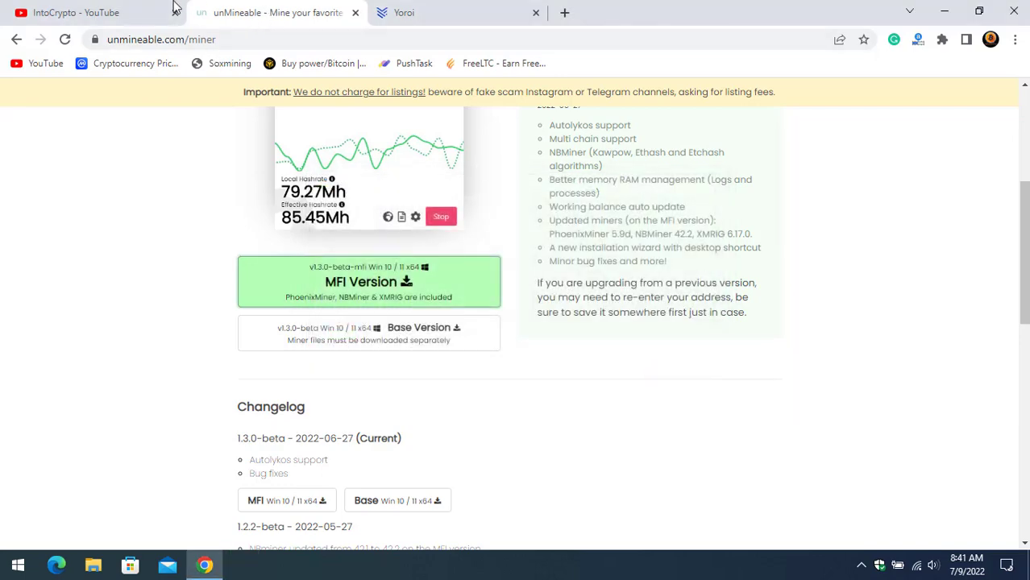
pyautogui.click(946, 11)
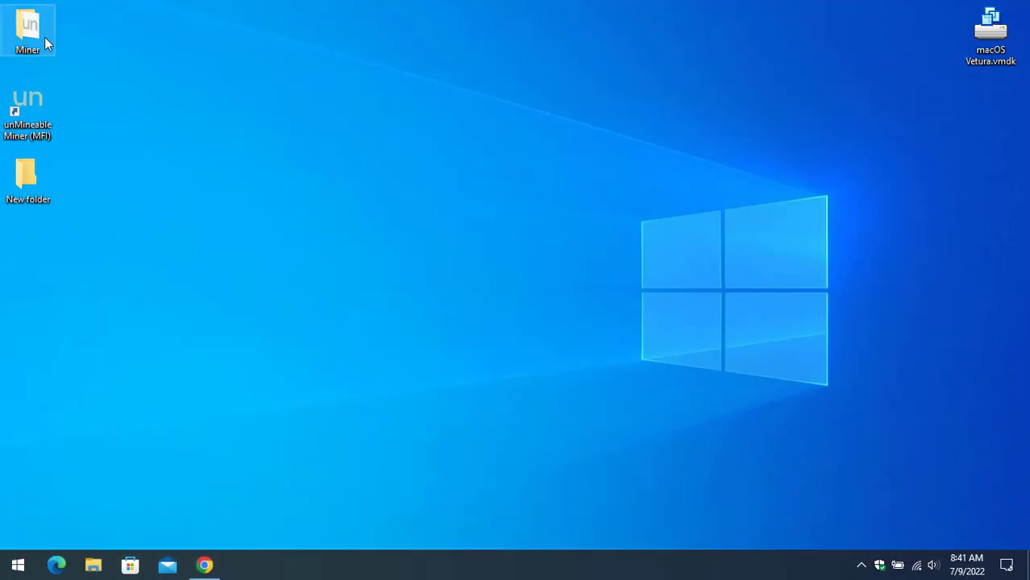
pyautogui.doubleClick(28, 28)
pyautogui.rightClick(329, 185)
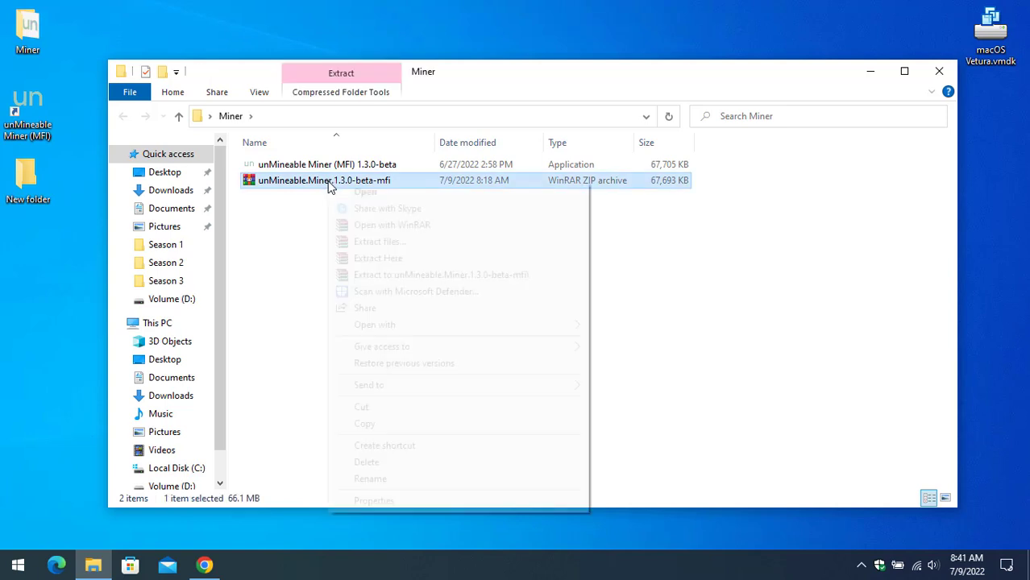
pyautogui.click(319, 260)
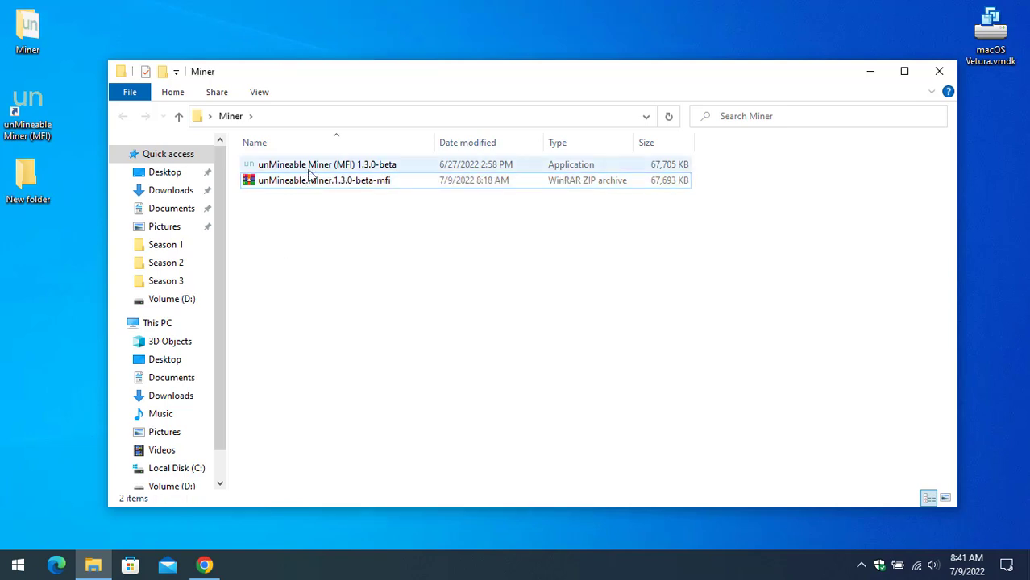
pyautogui.click(938, 71)
# Step: Restore Chrome and scroll through the IntoCrypto channel's YouTube uploads
pyautogui.click(204, 565)
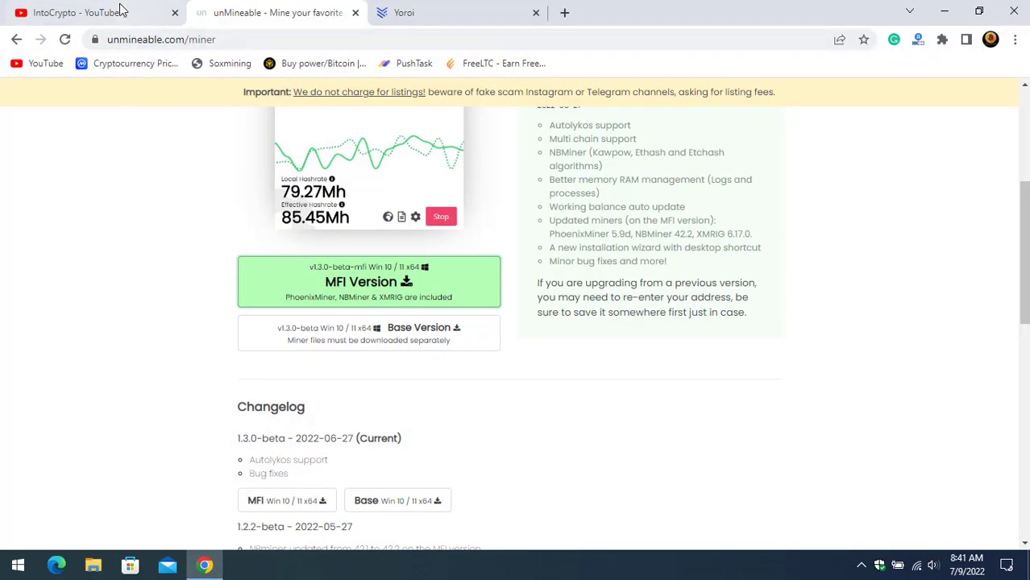
pyautogui.click(129, 12)
pyautogui.scroll(-2, 683, 343)
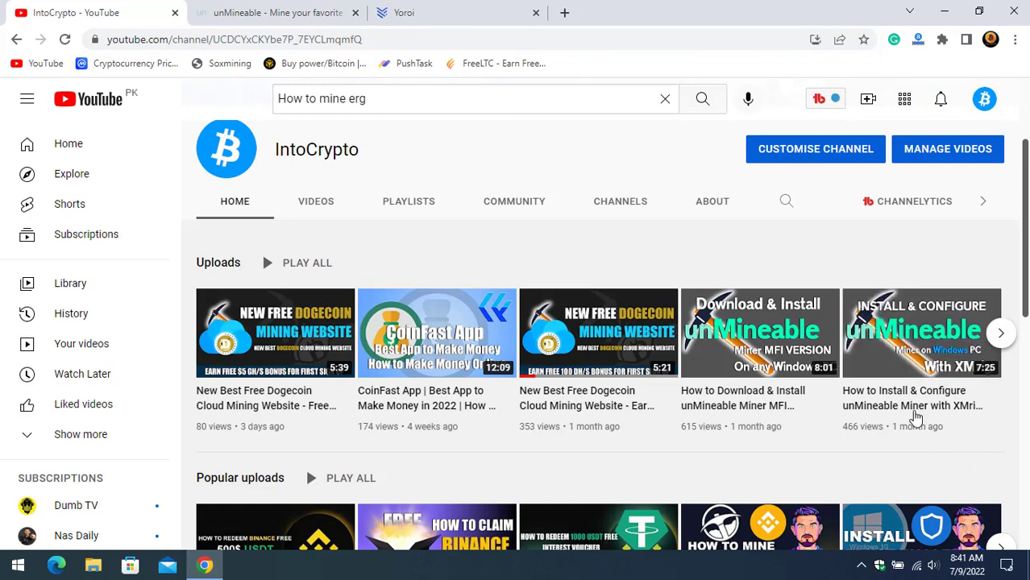
pyautogui.scroll(-1, 899, 395)
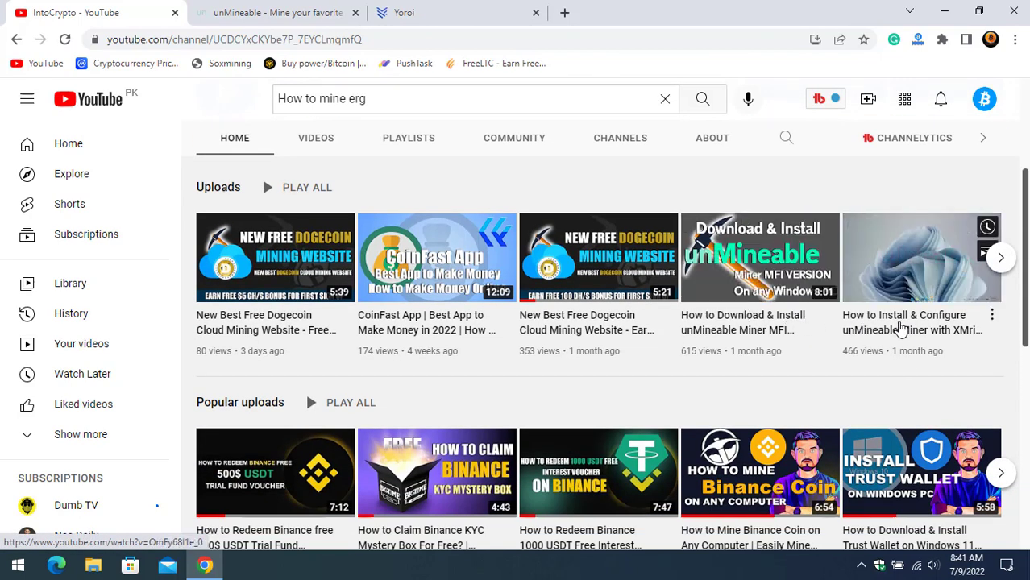
pyautogui.moveTo(759, 274)
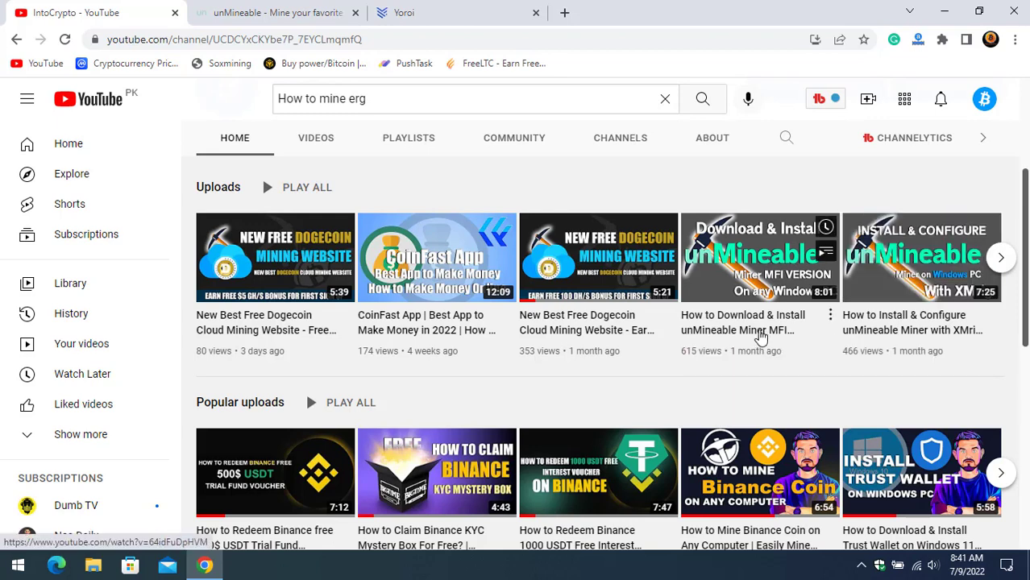
pyautogui.moveTo(759, 355)
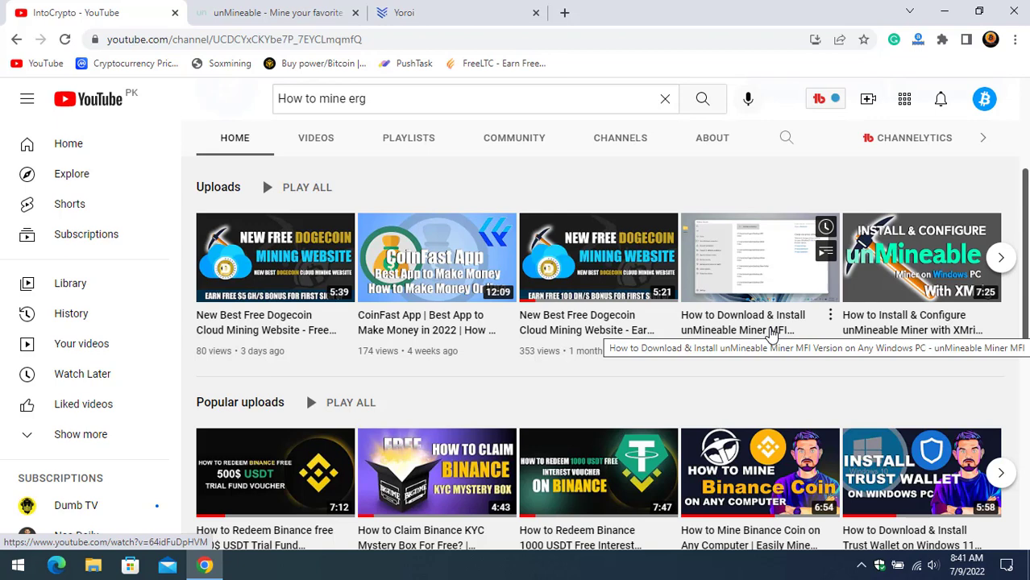
pyautogui.scroll(-1, 846, 342)
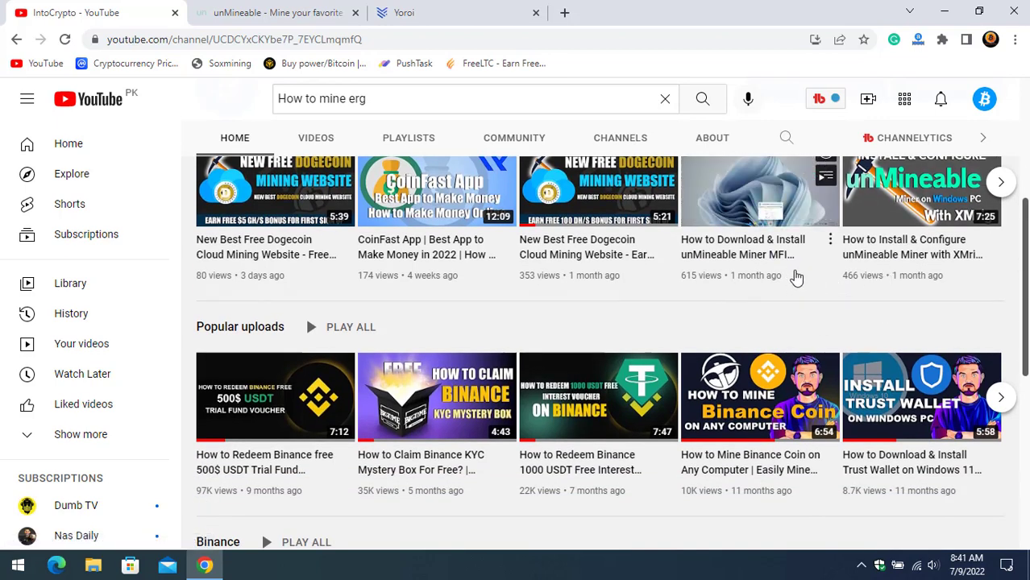
pyautogui.scroll(1, 796, 278)
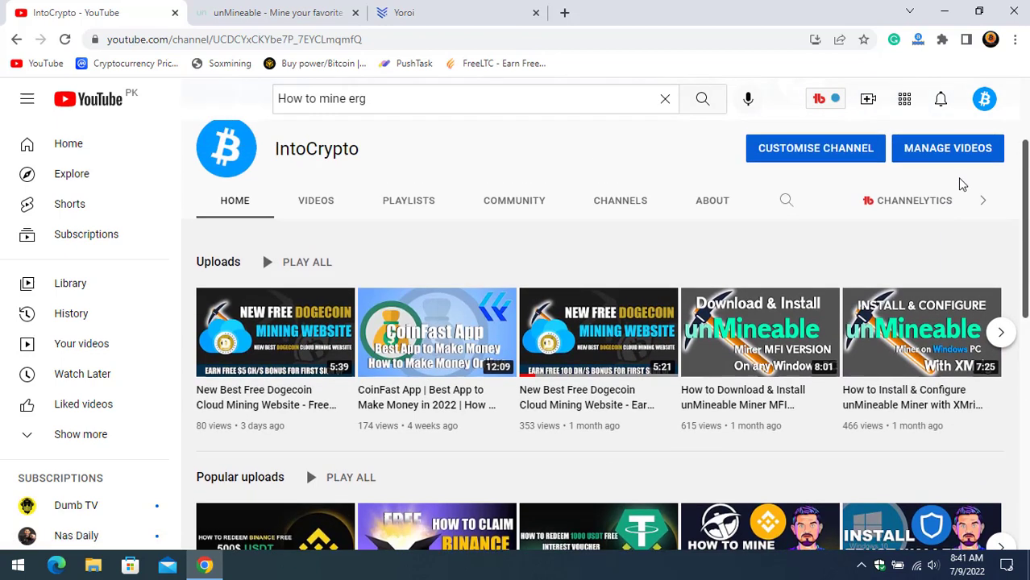
pyautogui.scroll(2, 960, 185)
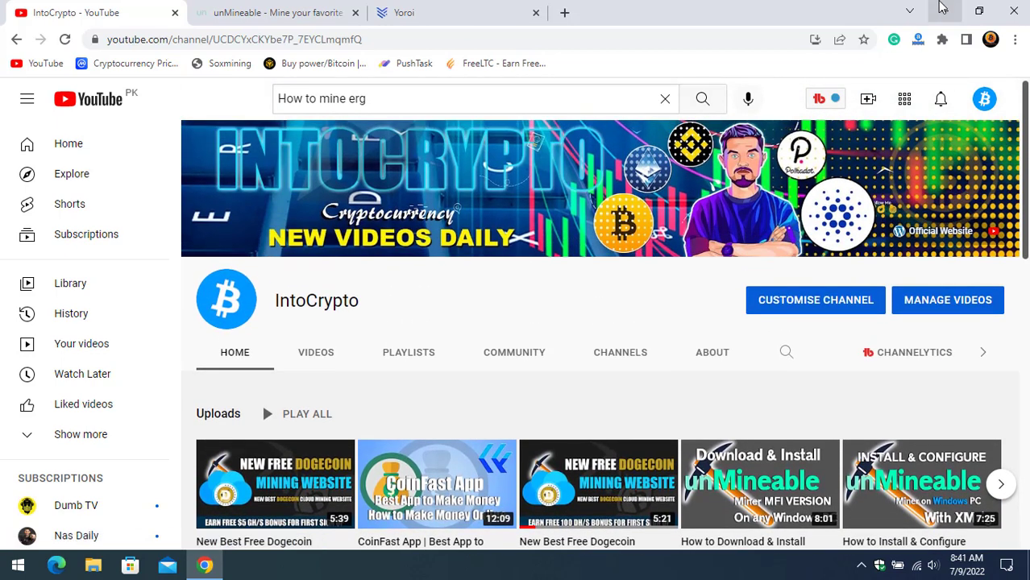
# Step: Launch unMineable Miner (MFI) and continue with GPU and PhoenixMiner
pyautogui.click(943, 10)
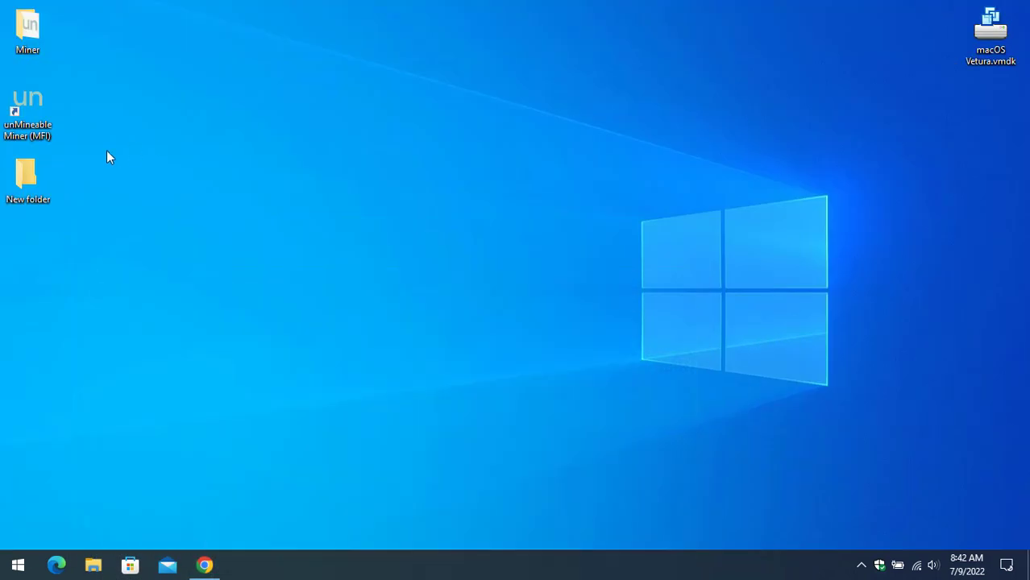
pyautogui.doubleClick(46, 126)
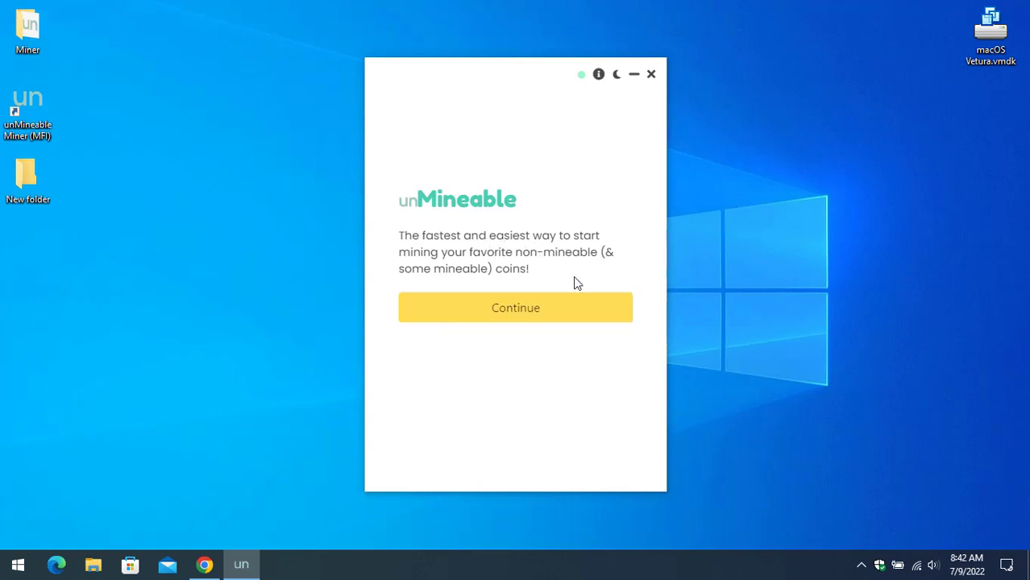
pyautogui.click(579, 308)
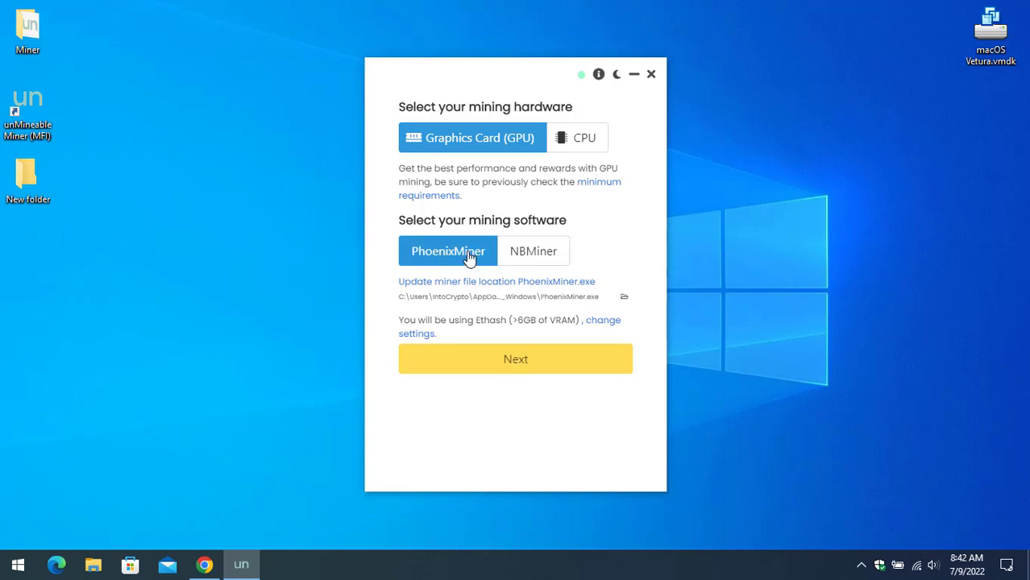
pyautogui.click(528, 371)
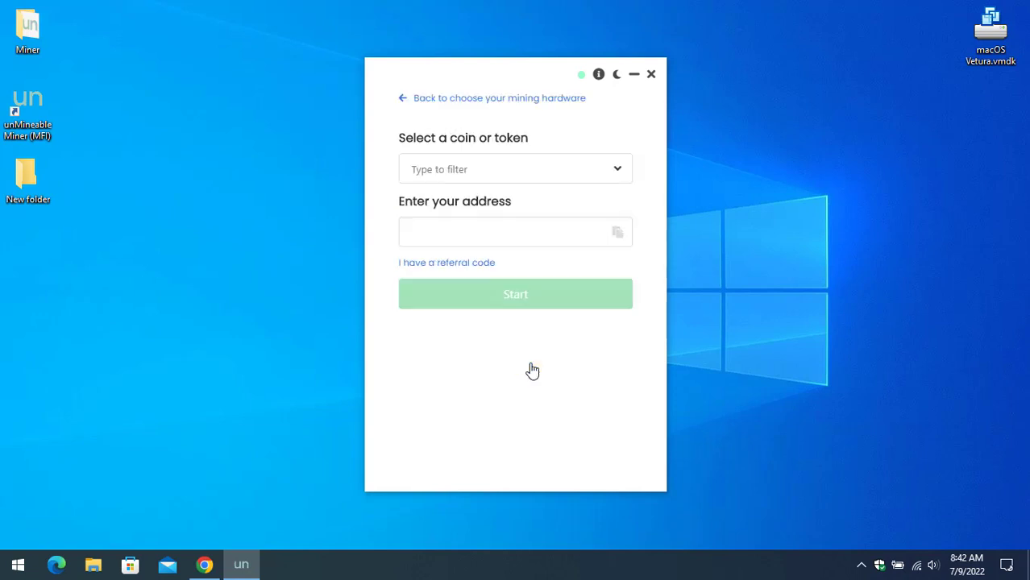
# Step: Select Ergo (ERG) as the coin to mine and focus the wallet address field
pyautogui.click(466, 171)
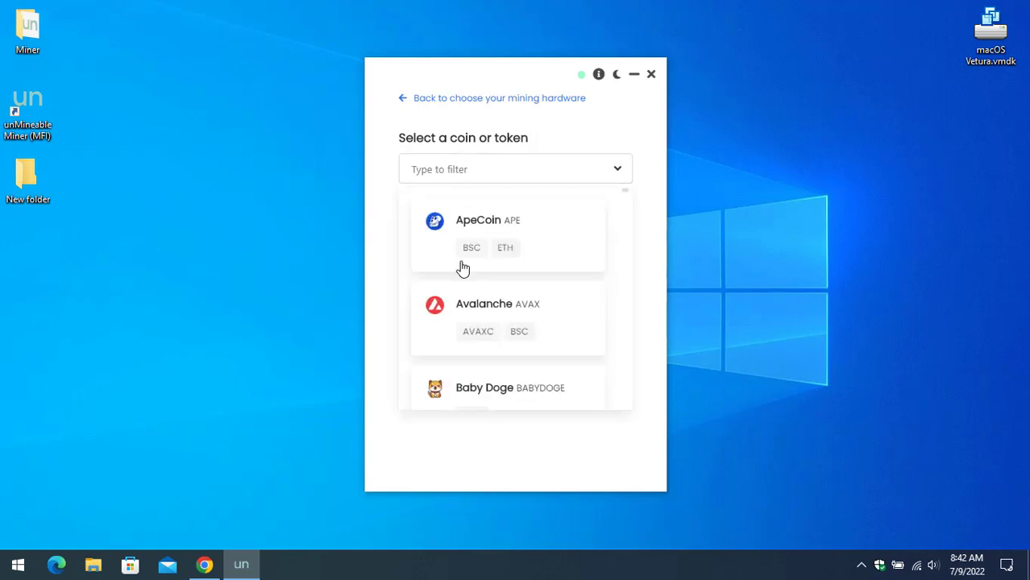
pyautogui.scroll(-1, 465, 290)
pyautogui.scroll(-1, 472, 306)
pyautogui.scroll(-1, 477, 346)
pyautogui.scroll(-1, 477, 346)
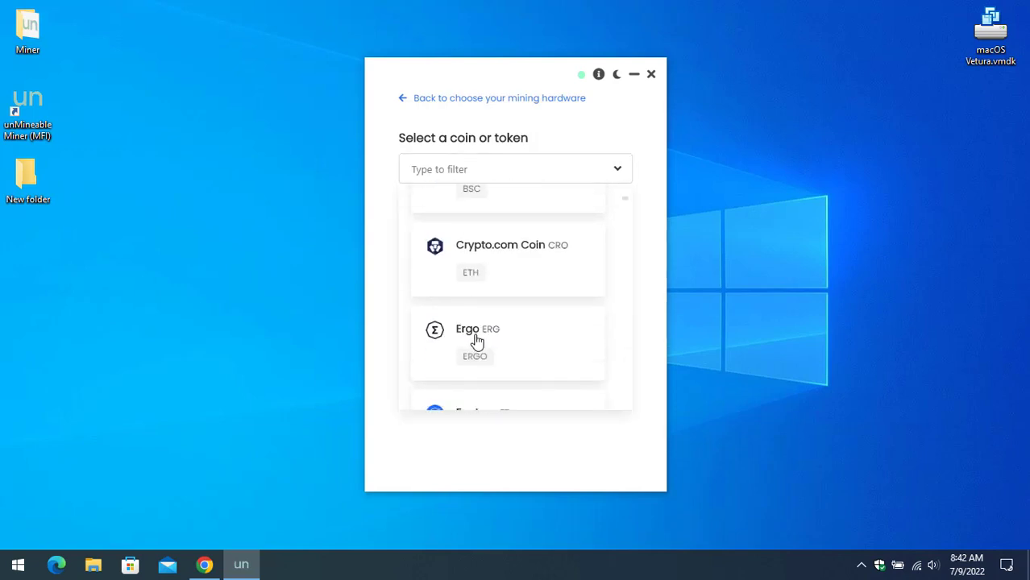
pyautogui.click(474, 343)
pyautogui.click(473, 236)
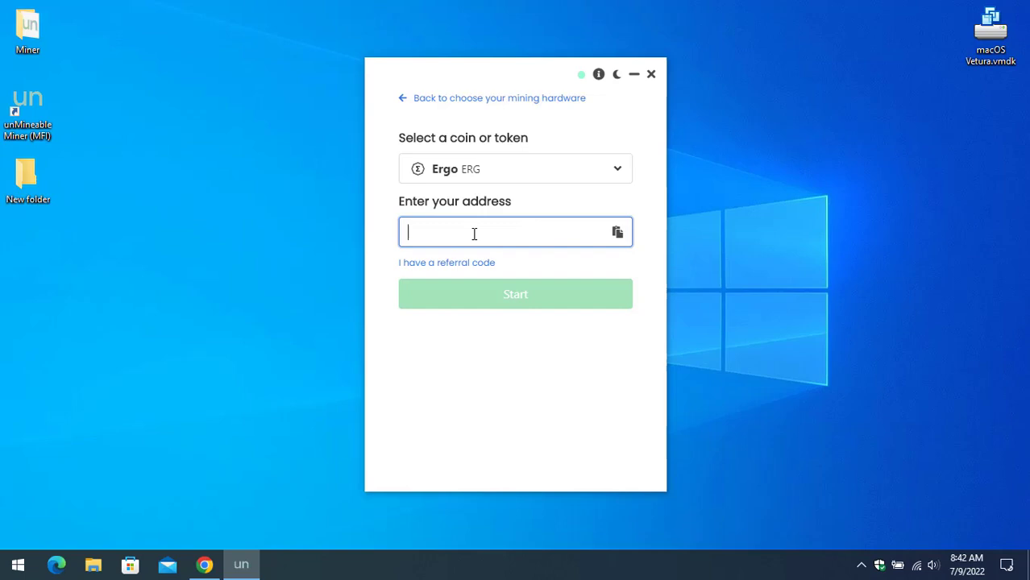
# Step: Copy the ERG receiving address from Yoroi's Receive page
pyautogui.click(204, 564)
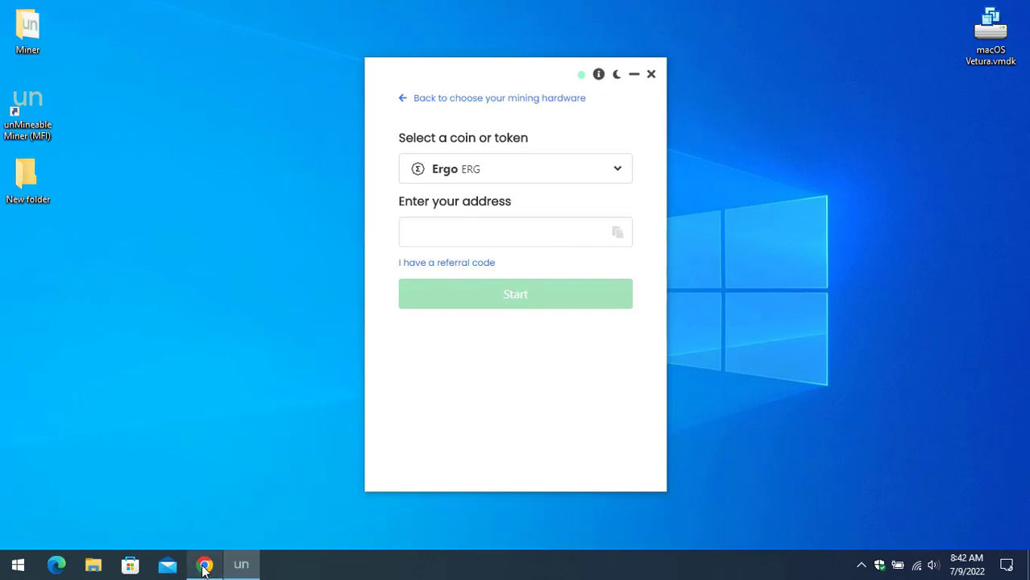
pyautogui.click(427, 14)
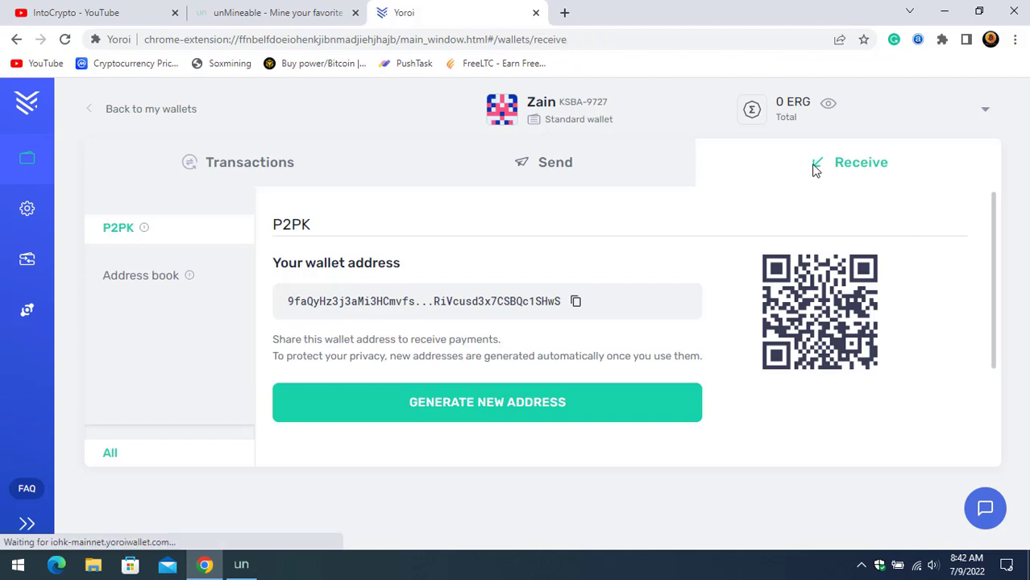
pyautogui.click(597, 173)
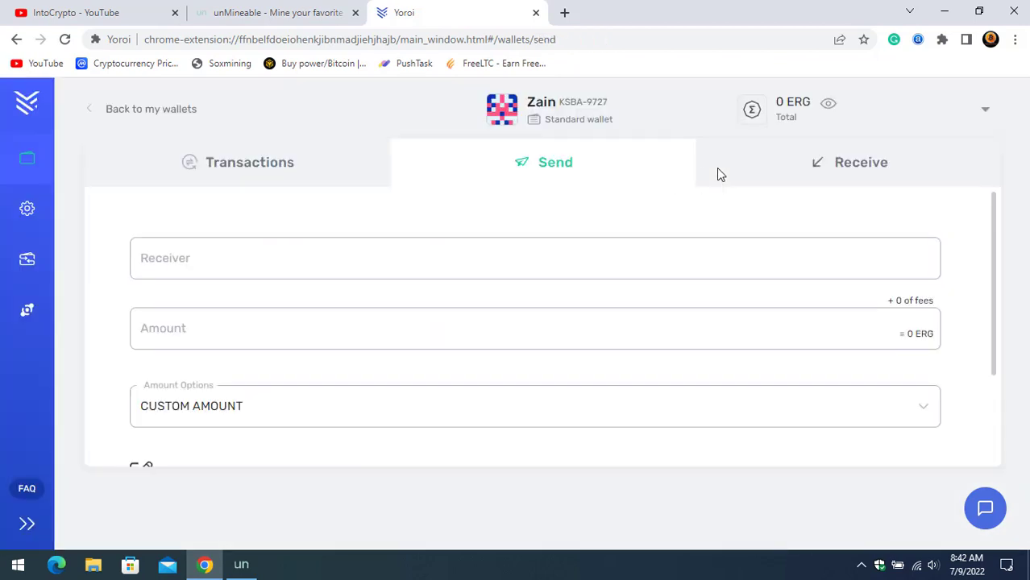
pyautogui.click(789, 167)
pyautogui.scroll(-2, 804, 193)
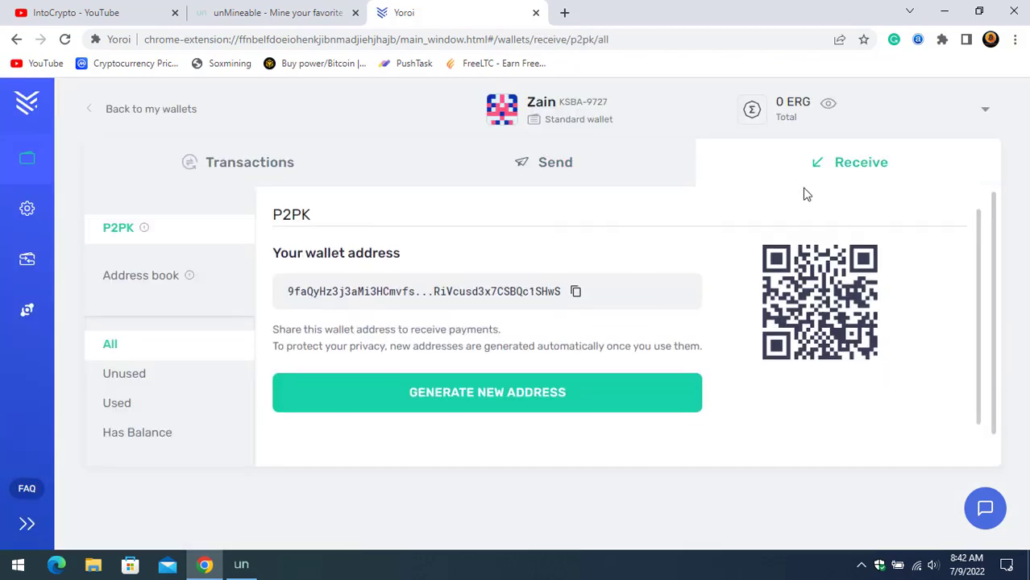
pyautogui.click(577, 215)
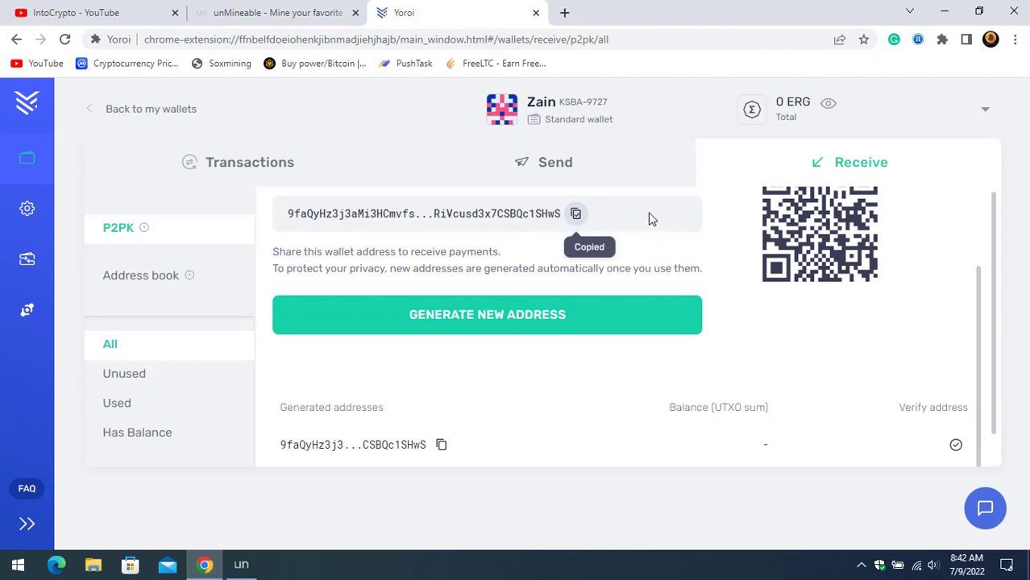
# Step: Paste the Yoroi address into the miner, start mining ERG, and allow PhoenixMiner through the firewall
pyautogui.click(945, 11)
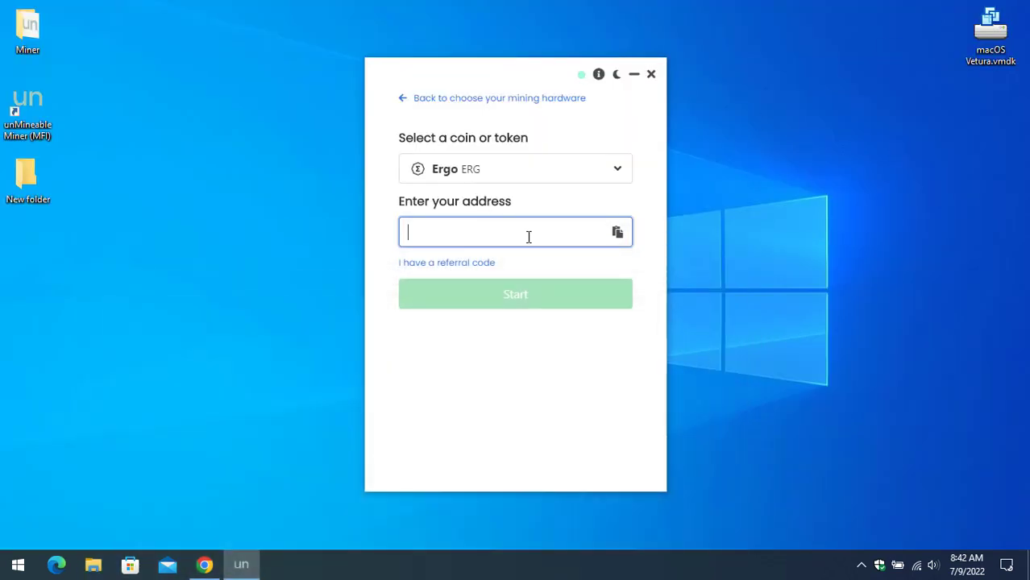
pyautogui.hotkey('ctrl', 'v')
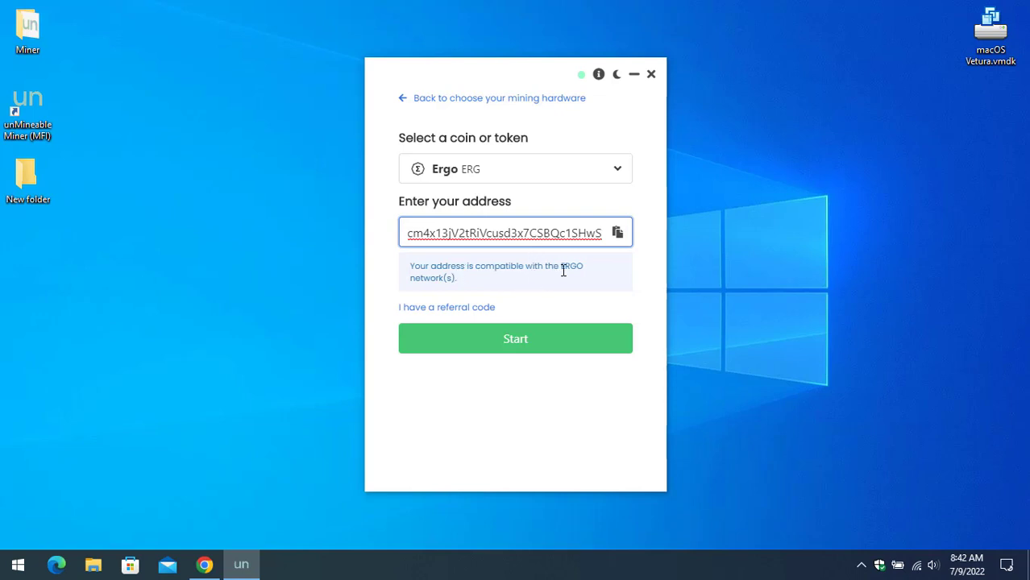
pyautogui.click(504, 350)
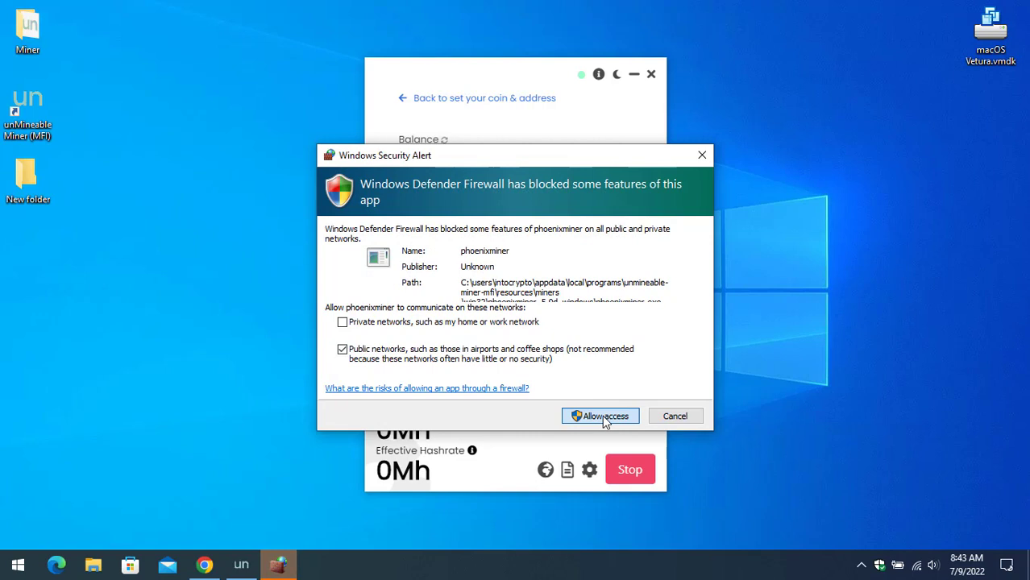
pyautogui.click(603, 416)
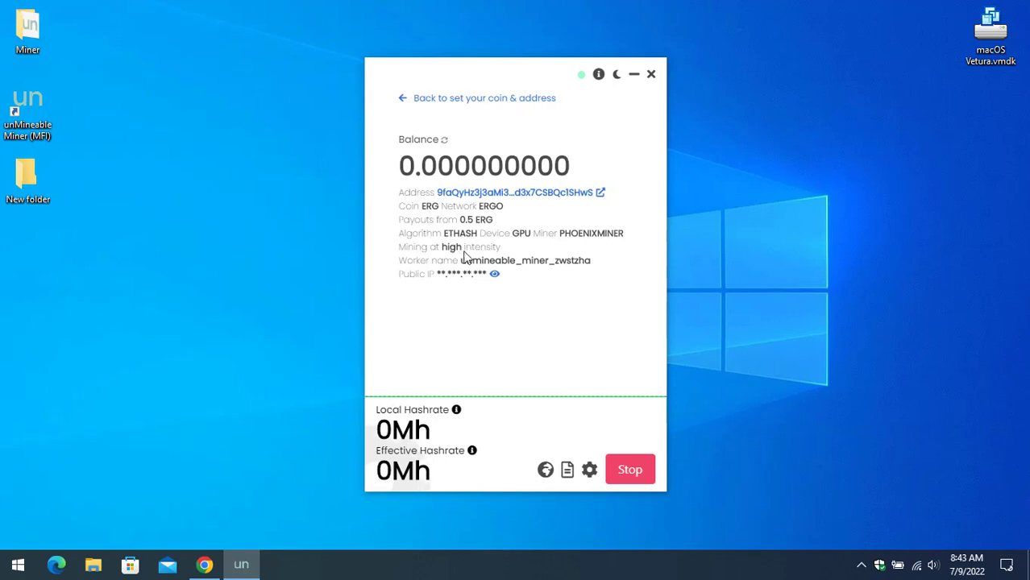
pyautogui.click(588, 472)
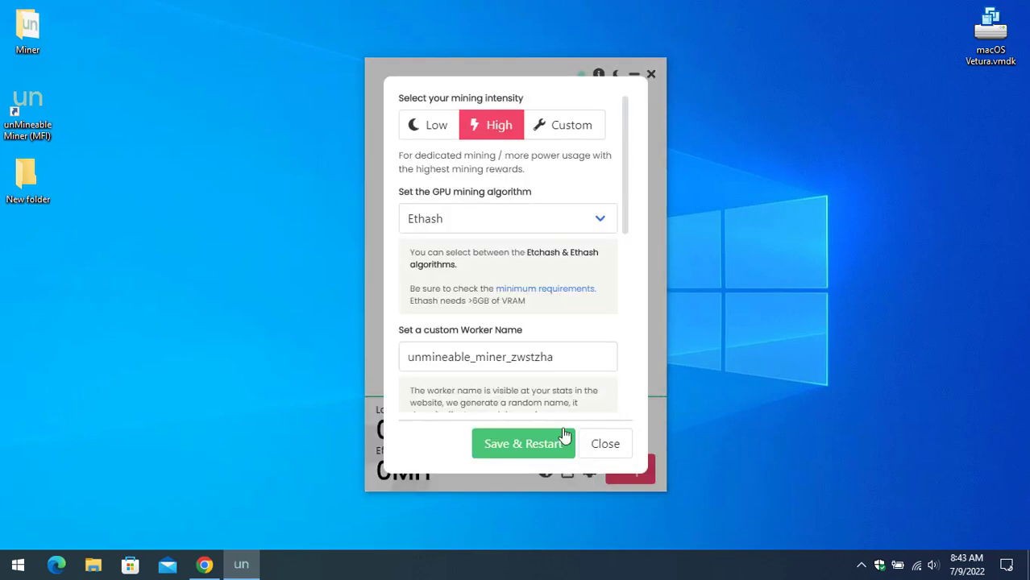
pyautogui.click(510, 221)
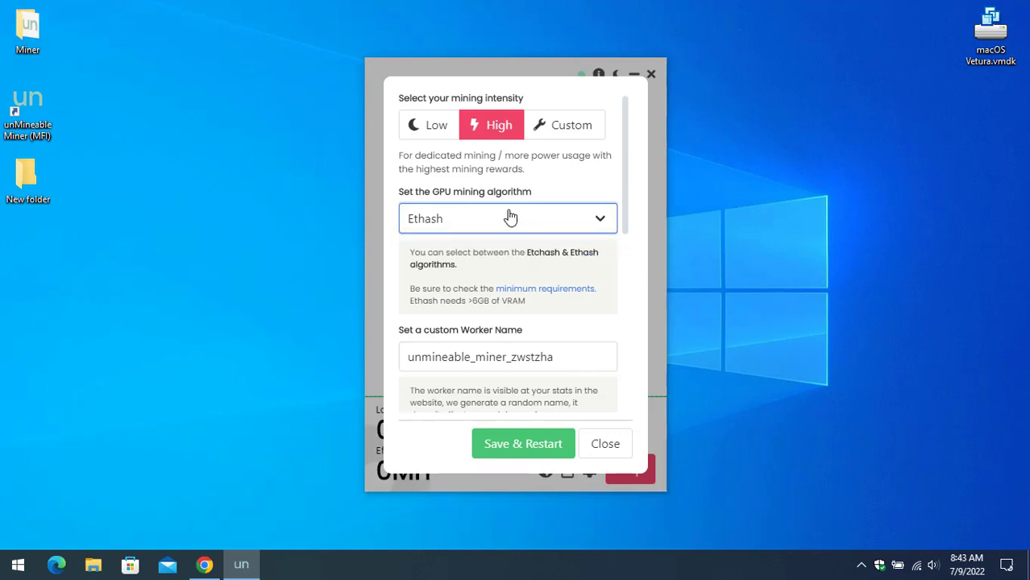
pyautogui.scroll(-1, 513, 258)
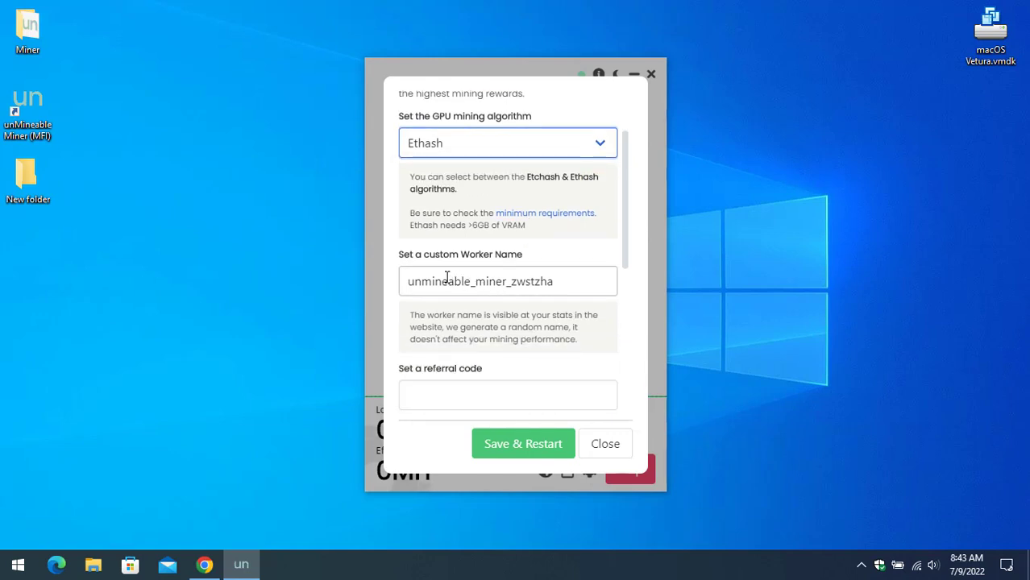
pyautogui.scroll(-1, 449, 274)
pyautogui.scroll(-1, 458, 316)
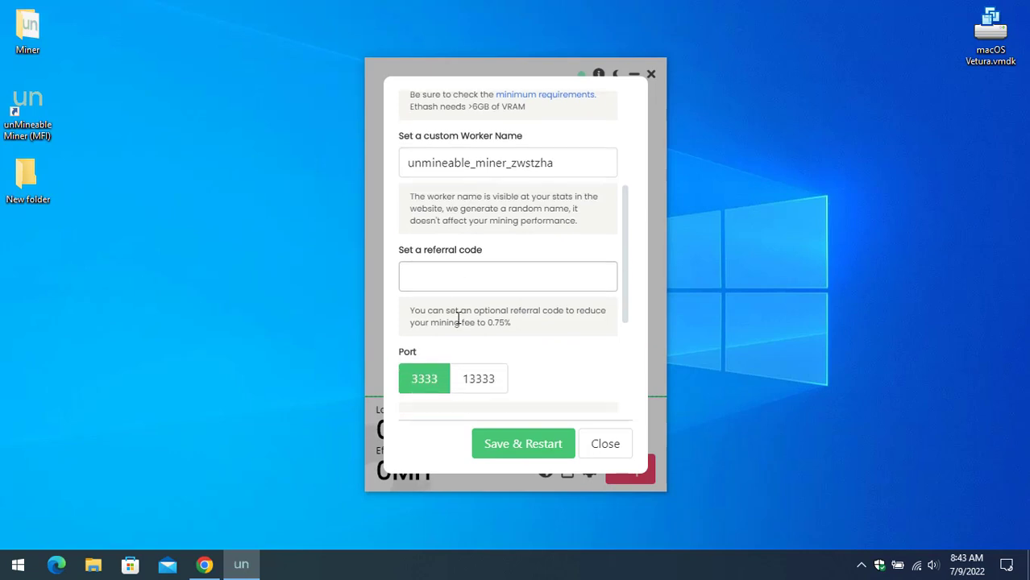
pyautogui.scroll(-1, 458, 319)
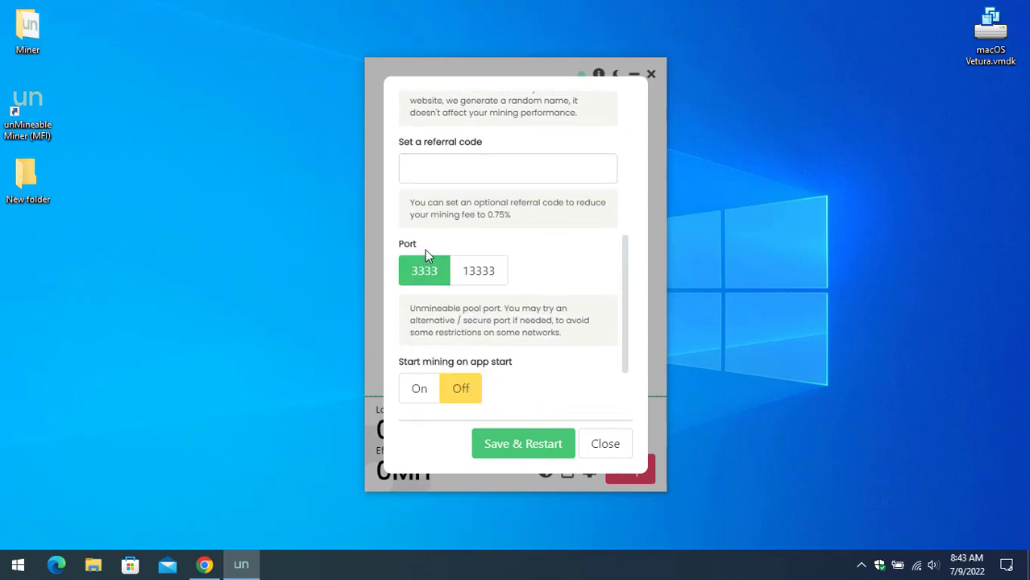
pyautogui.scroll(-1, 427, 250)
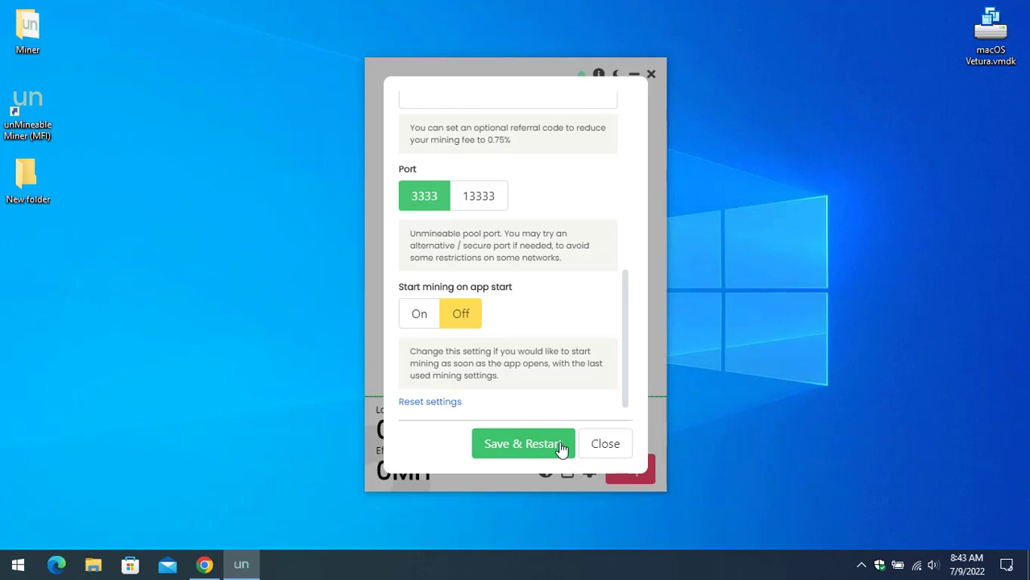
pyautogui.click(601, 446)
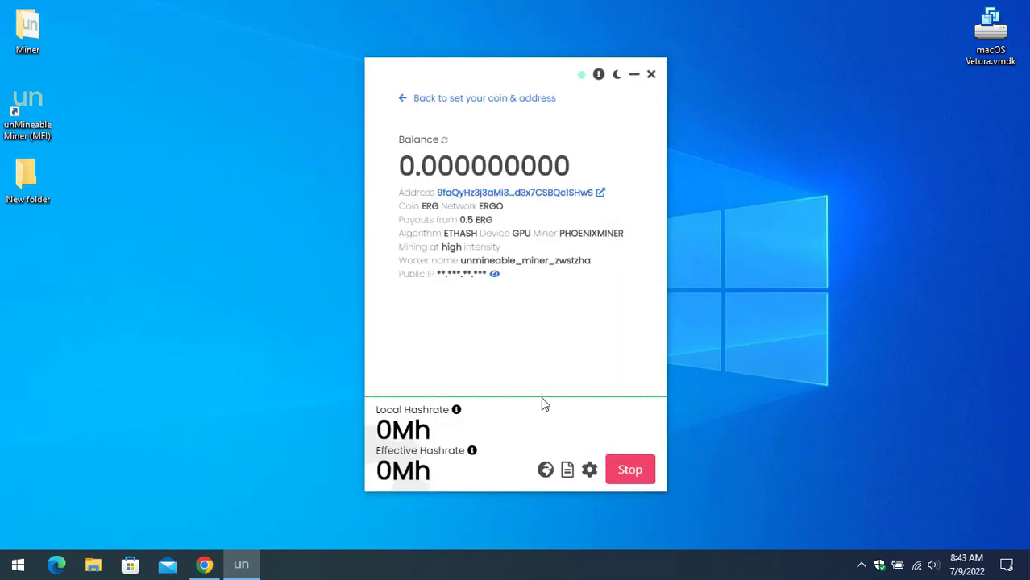
pyautogui.moveTo(566, 394)
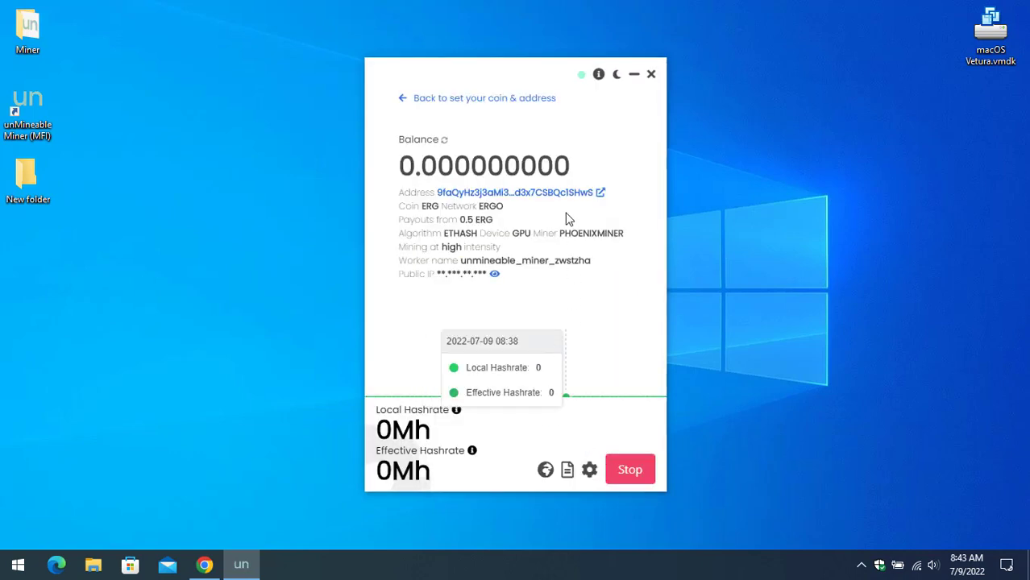
# Step: Open the address's unMineable stats page and enable daily auto pay
pyautogui.click(600, 194)
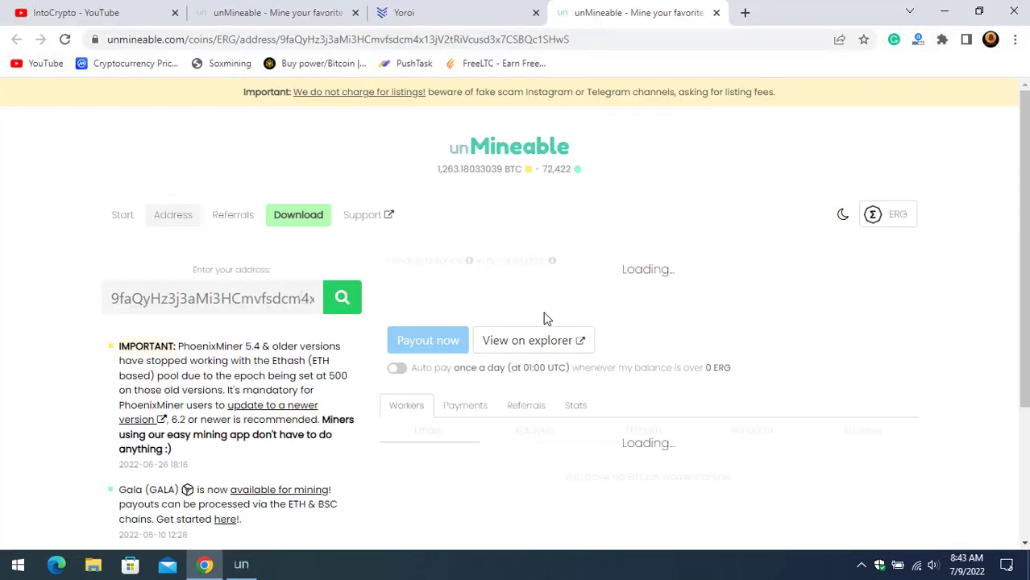
pyautogui.scroll(-1, 500, 311)
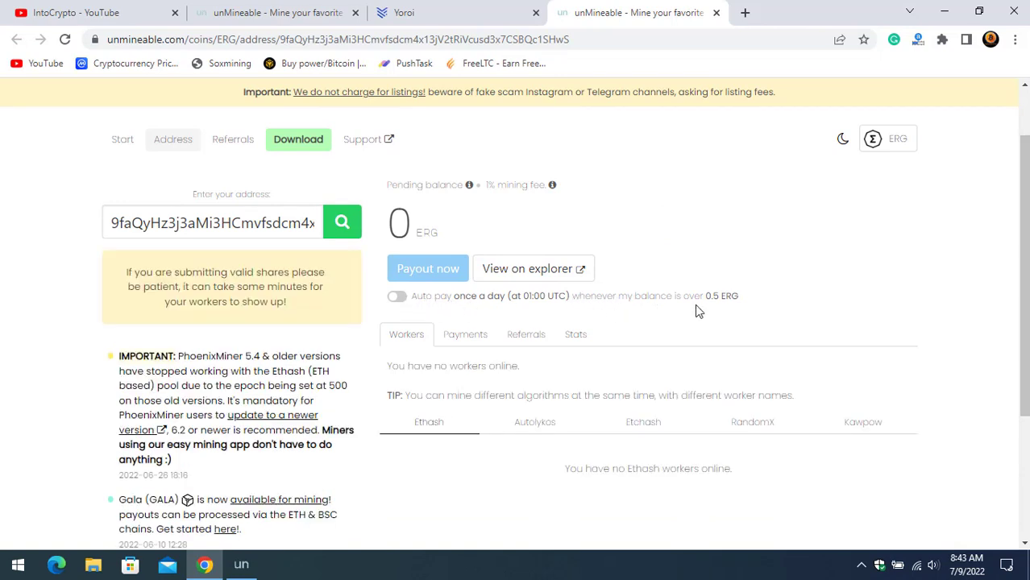
pyautogui.click(396, 296)
# Step: Review the Payments, Referrals and Stats sections, highlighting the 1% mining fee
pyautogui.scroll(-1, 425, 339)
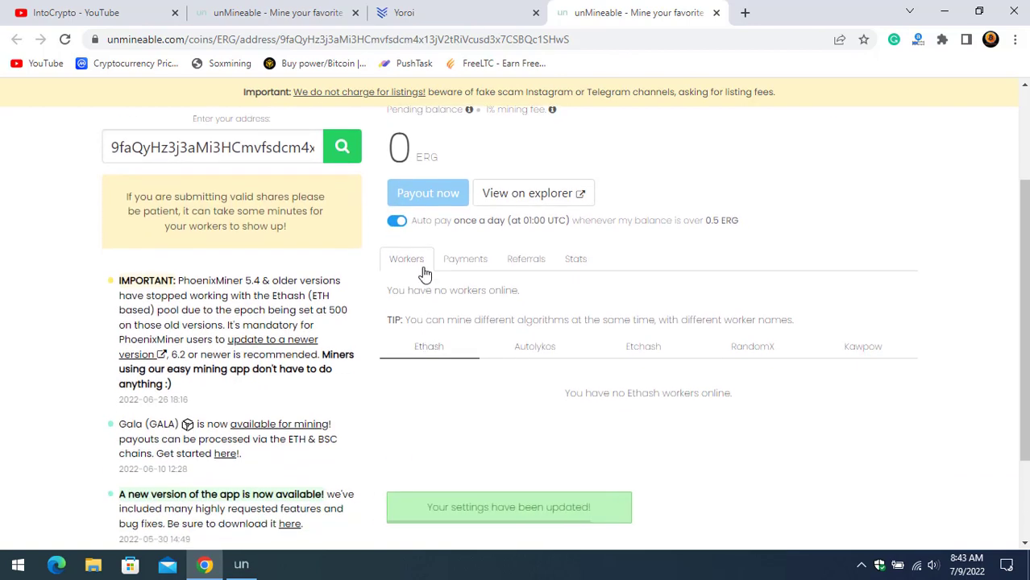
pyautogui.click(454, 270)
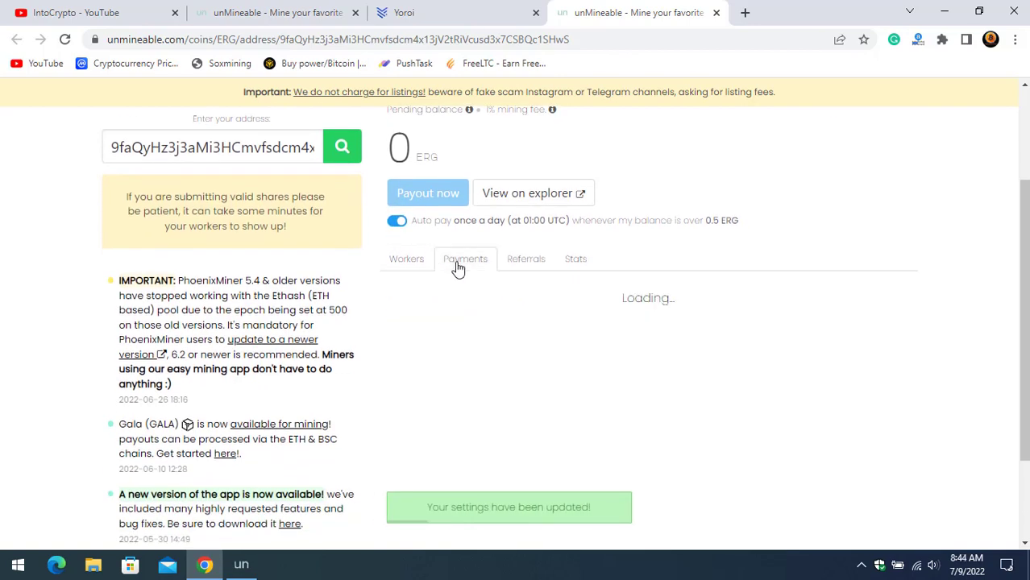
pyautogui.click(522, 264)
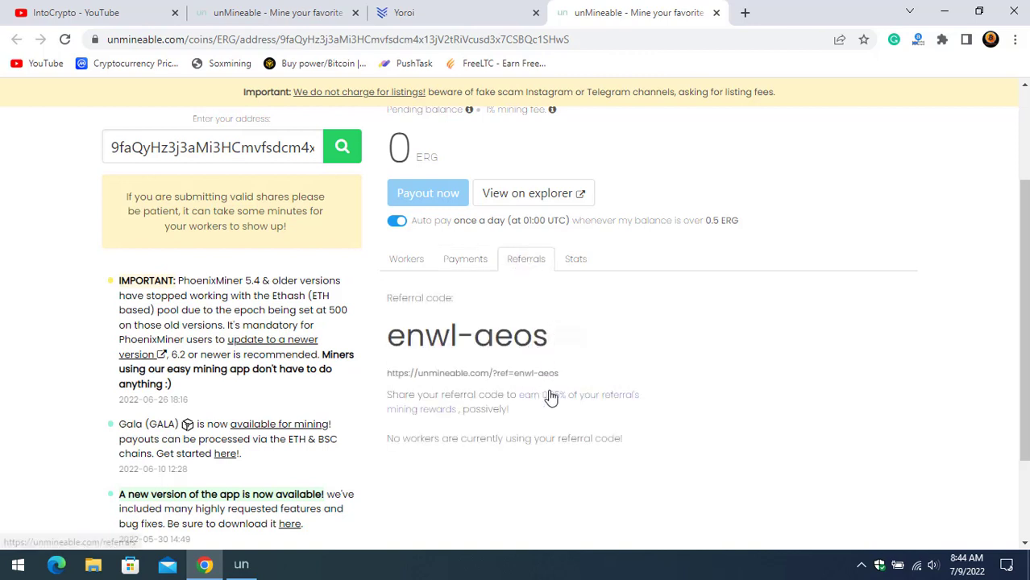
pyautogui.scroll(-1, 587, 412)
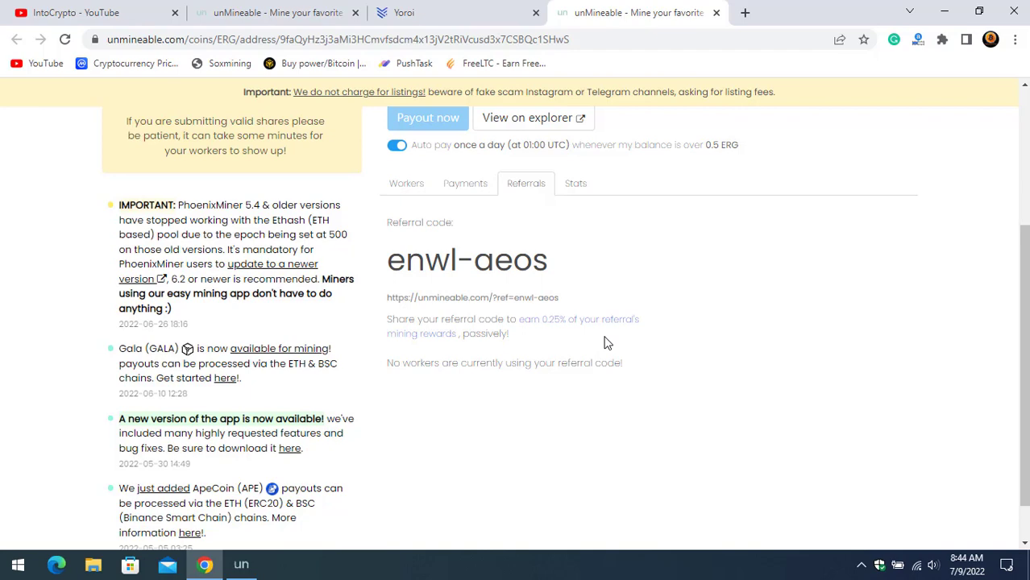
pyautogui.click(577, 193)
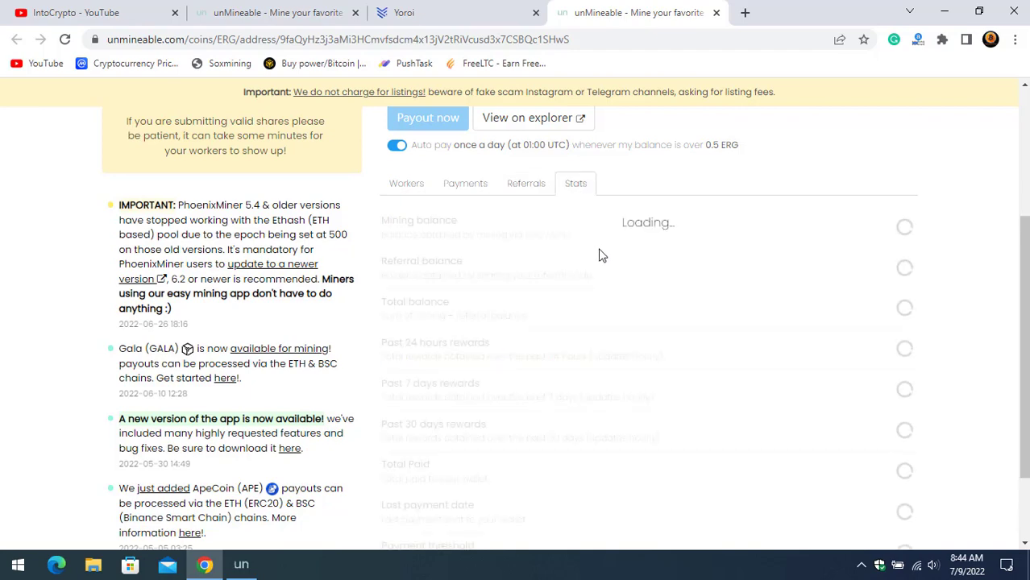
pyautogui.scroll(-1, 620, 282)
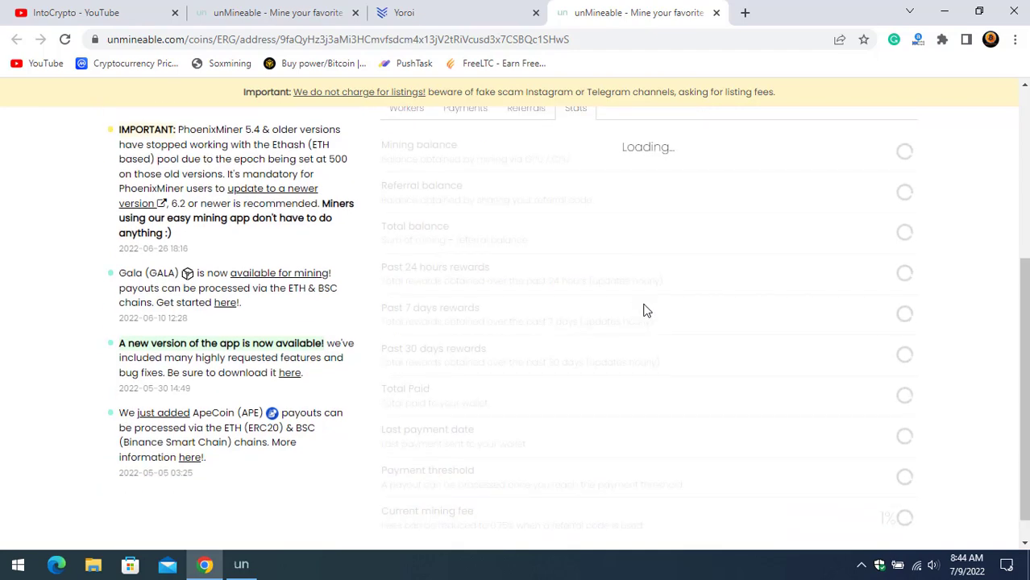
pyautogui.scroll(-1, 644, 310)
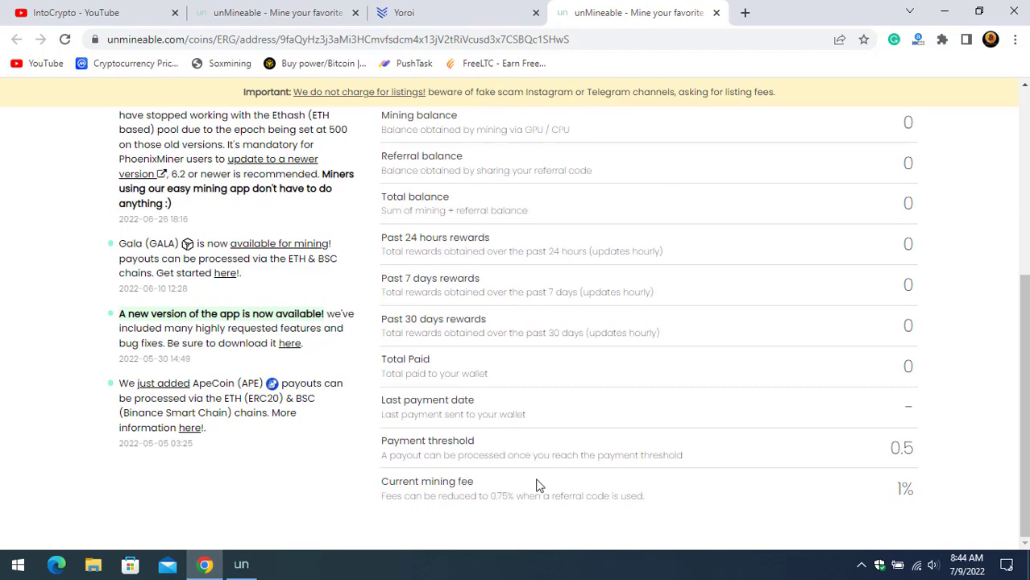
pyautogui.moveTo(894, 490); pyautogui.dragTo(920, 493)
pyautogui.click(920, 493)
pyautogui.scroll(5, 828, 350)
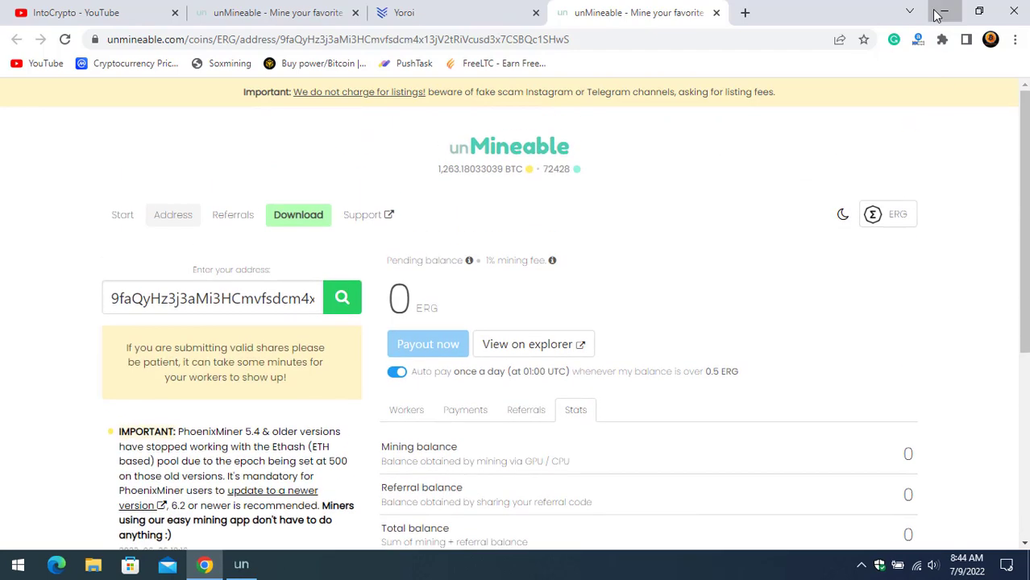
# Step: Minimize Chrome to bring back the unMineable Miner dashboard mining ERG at 0 Mh
pyautogui.click(945, 11)
pyautogui.moveTo(736, 342)
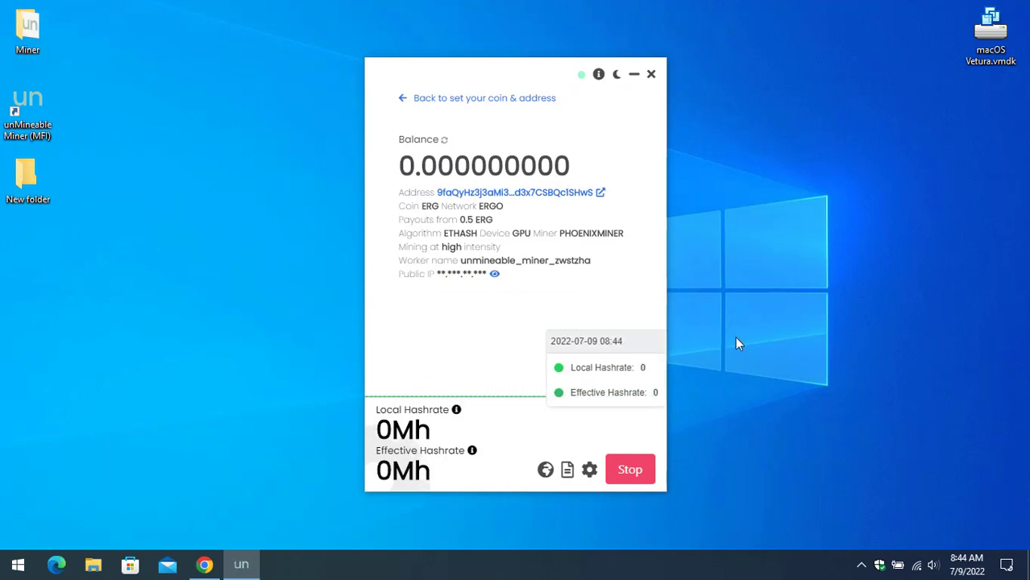